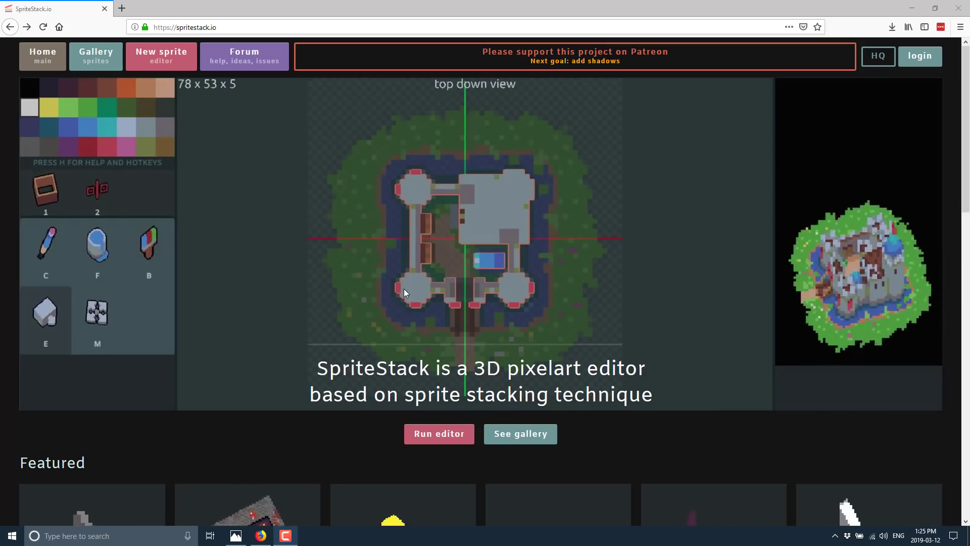
# Launch the sprite editor on a blank Untitled project, dismissing the welcome and Patreon pricing popups
pyautogui.scroll(-3, 404, 289)
pyautogui.scroll(-2, 404, 289)
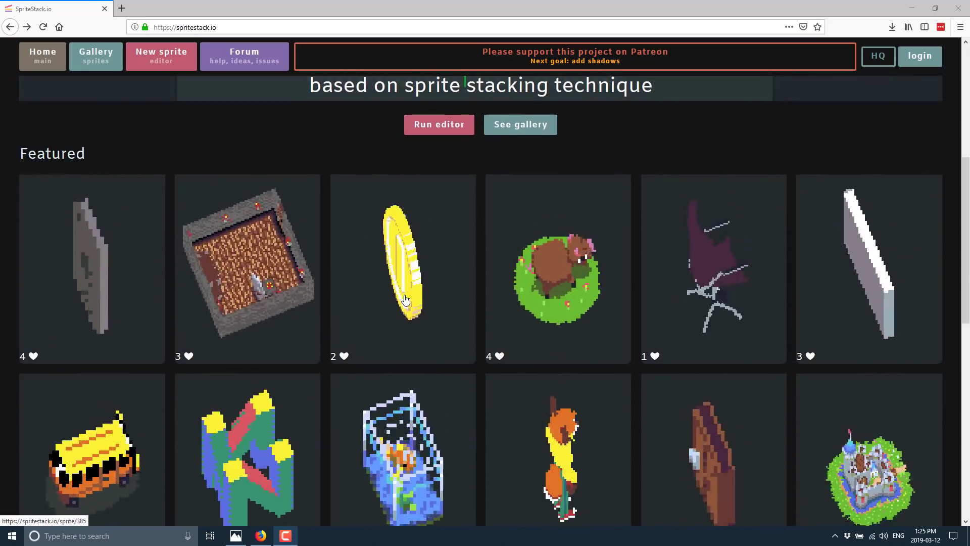
pyautogui.scroll(-7, 405, 299)
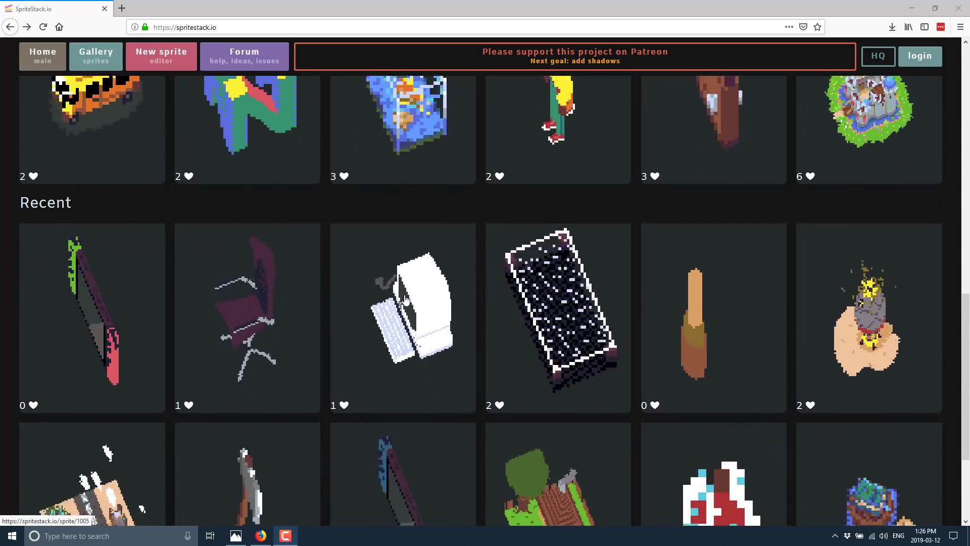
pyautogui.scroll(-2, 405, 299)
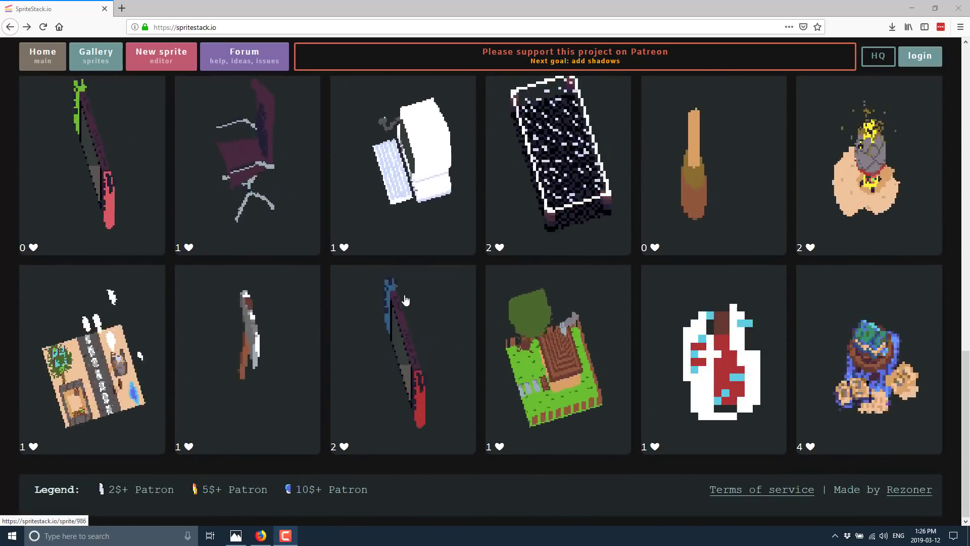
pyautogui.scroll(13, 743, 335)
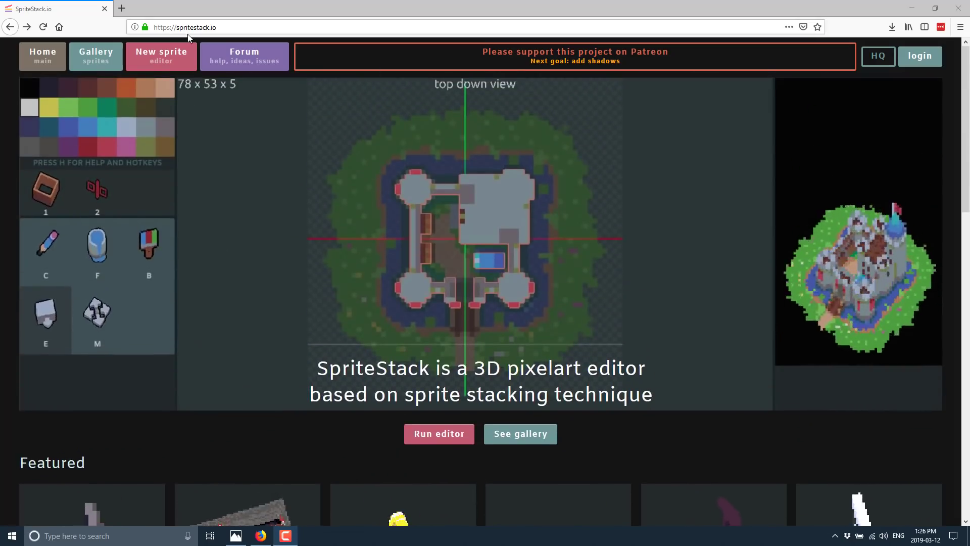
pyautogui.click(439, 434)
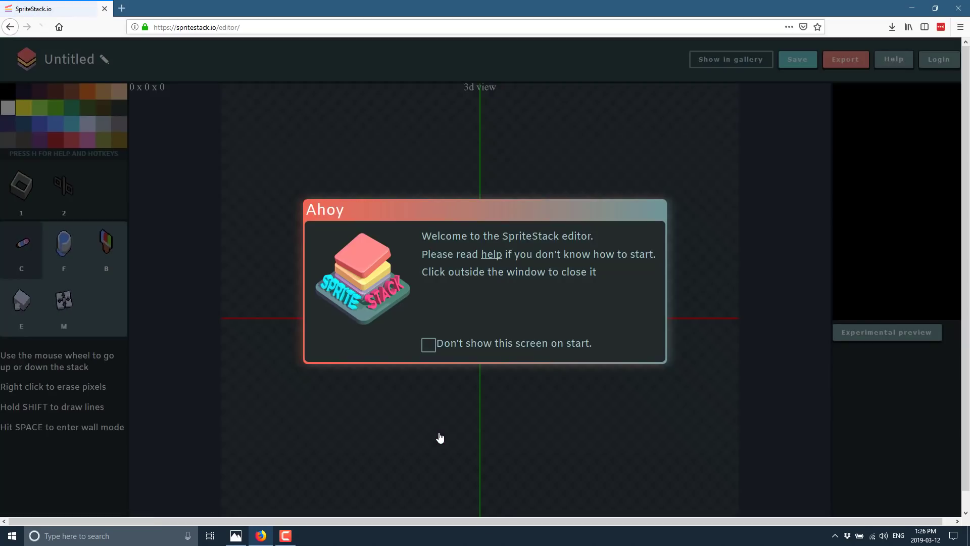
pyautogui.click(439, 433)
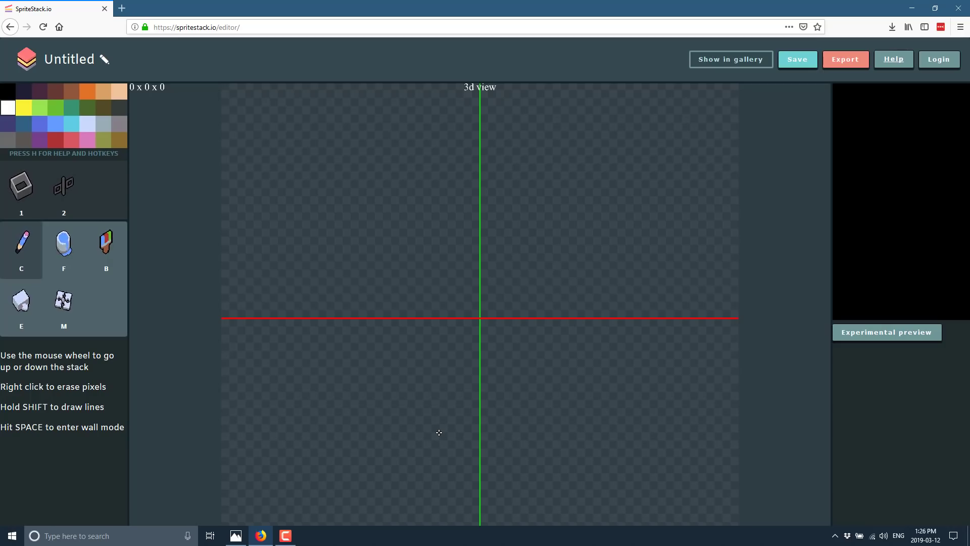
pyautogui.click(838, 60)
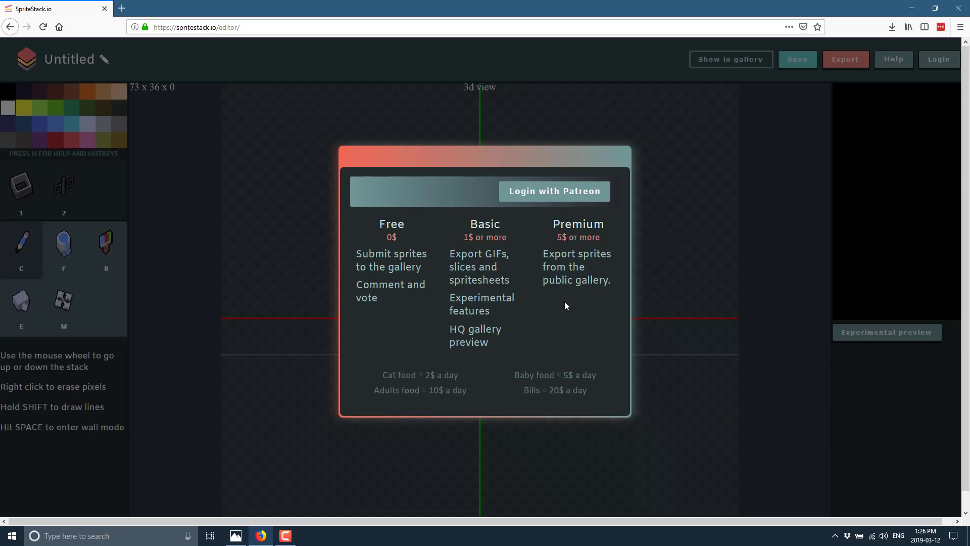
pyautogui.click(793, 348)
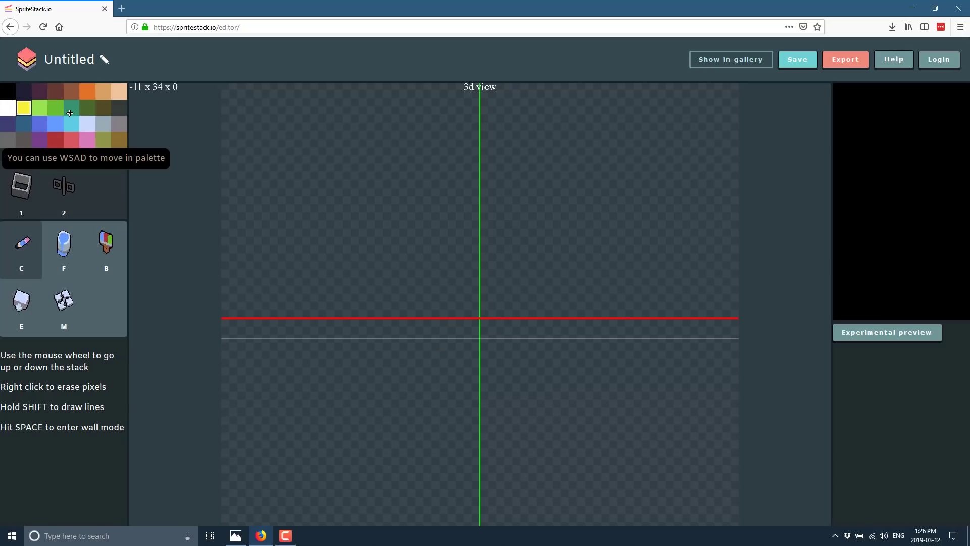
# Step through the palette colours with the WASD keys, settling on dark red
pyautogui.press('s')
pyautogui.press('s')
pyautogui.press('a')
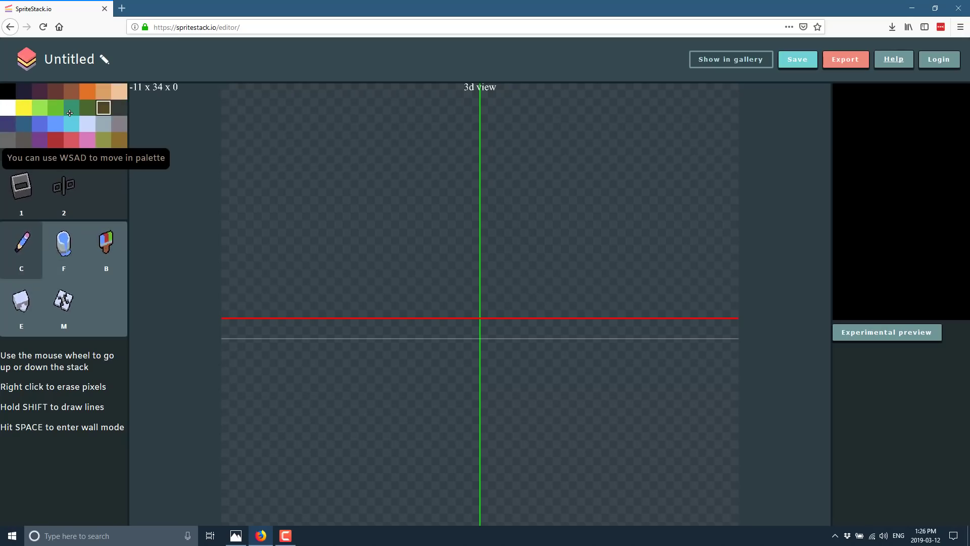
pyautogui.press('s')
pyautogui.press('a')
pyautogui.press('s')
pyautogui.press('s')
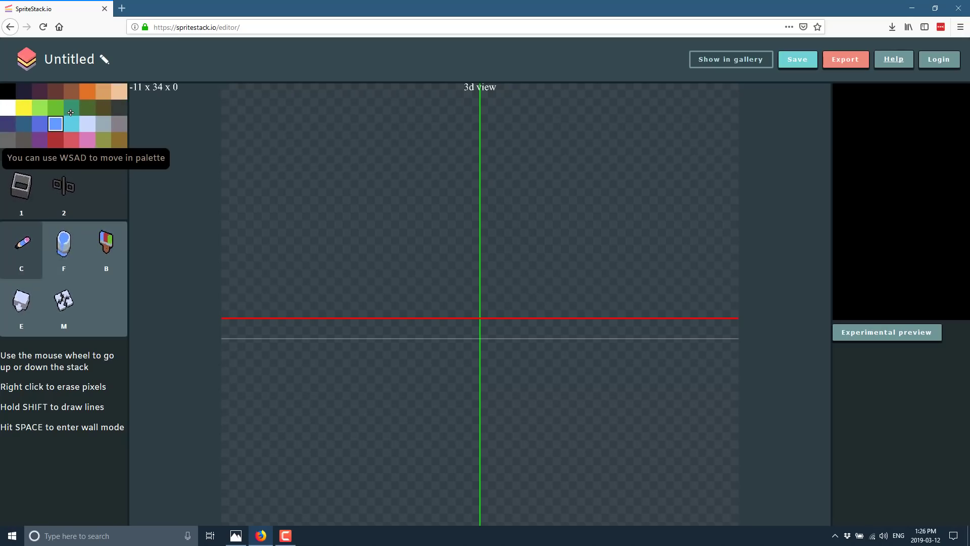
pyautogui.press('a')
pyautogui.press('d')
pyautogui.press('d')
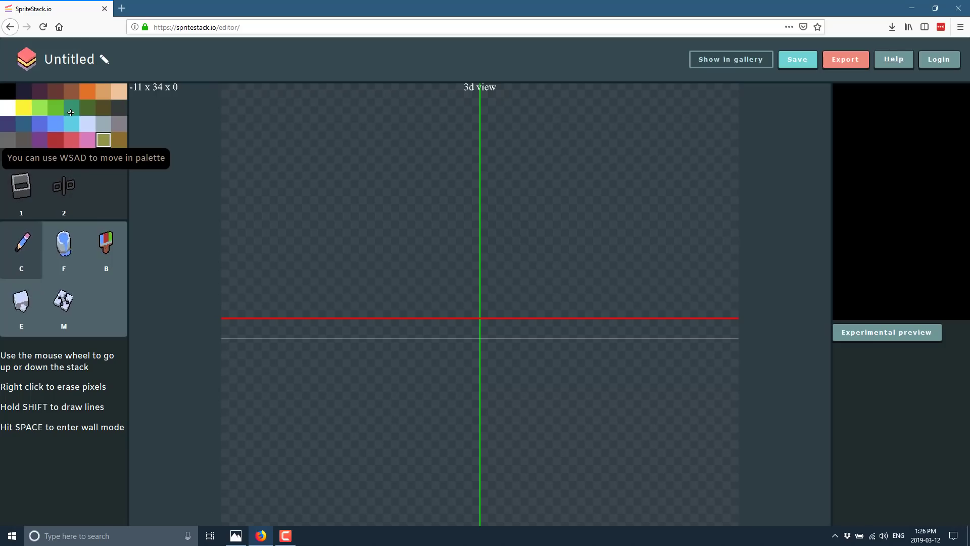
pyautogui.press('w')
pyautogui.press('s')
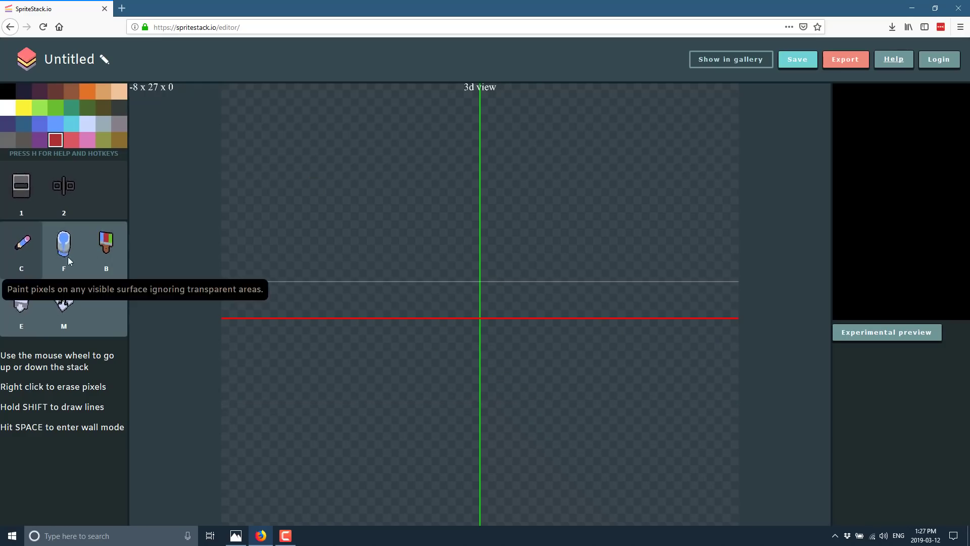
# With symmetry on and grey selected, draw the top, side and bottom walls of a mirrored rectangle
pyautogui.click(63, 184)
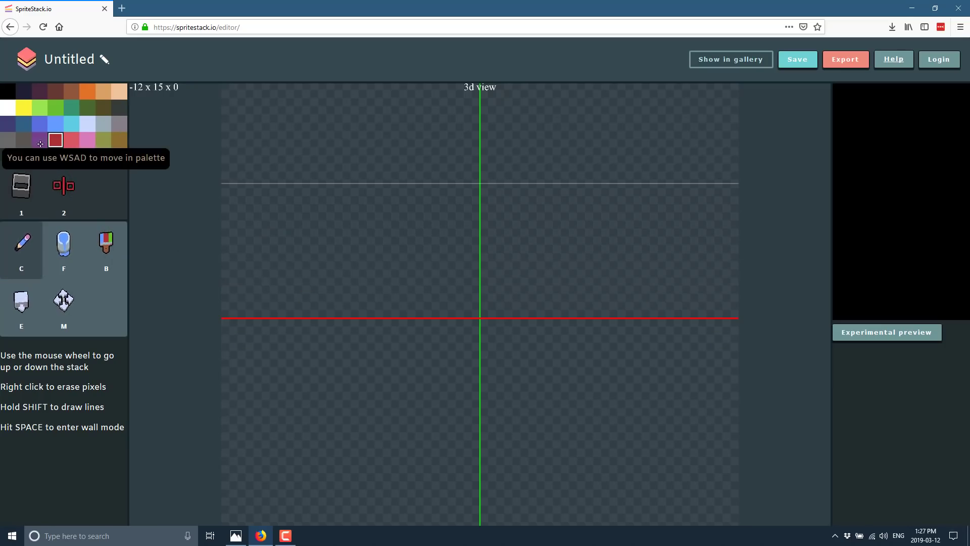
pyautogui.press('a')
pyautogui.press('a')
pyautogui.press('a')
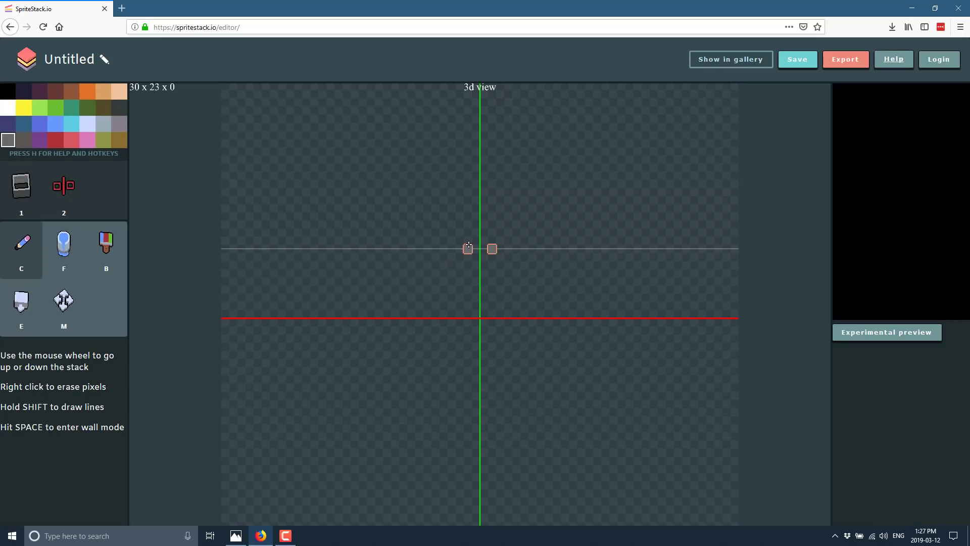
pyautogui.keyDown('shift'); pyautogui.click(297, 248); pyautogui.keyUp('shift')
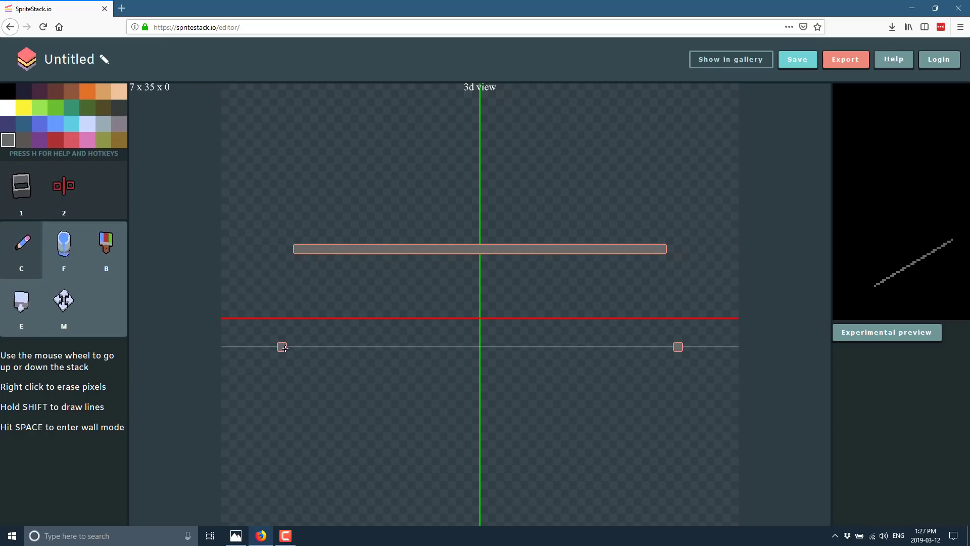
pyautogui.keyDown('shift'); pyautogui.click(297, 385); pyautogui.keyUp('shift')
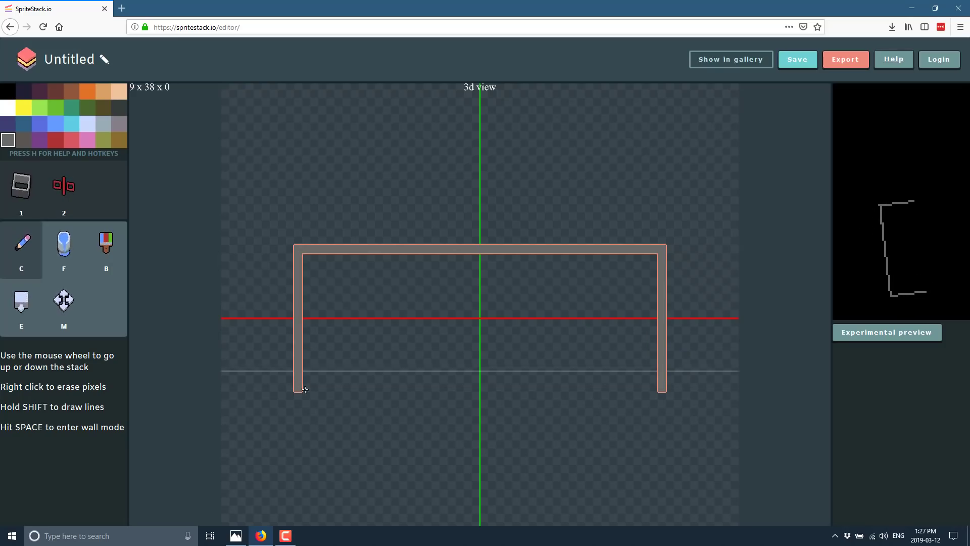
pyautogui.moveTo(303, 386); pyautogui.dragTo(474, 384)
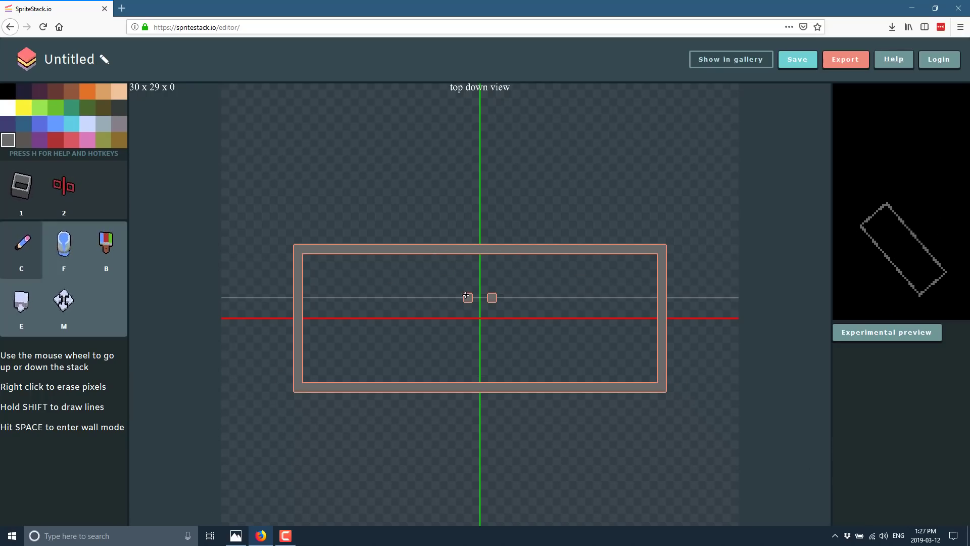
# Position the wall guide and lay out a rectangular wall outline on the base layer
pyautogui.scroll(1, 466, 295)
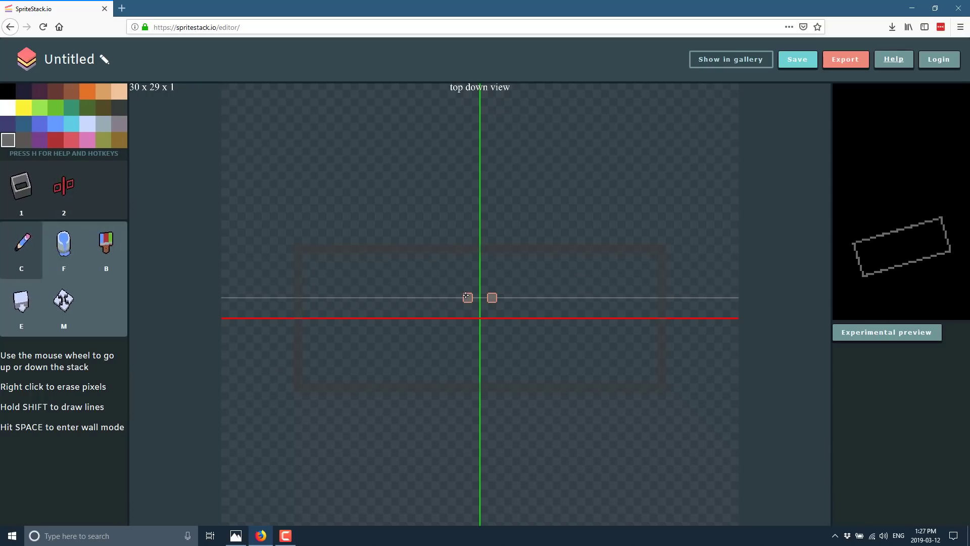
pyautogui.scroll(-1, 466, 296)
pyautogui.scroll(1, 466, 296)
pyautogui.scroll(-1, 466, 296)
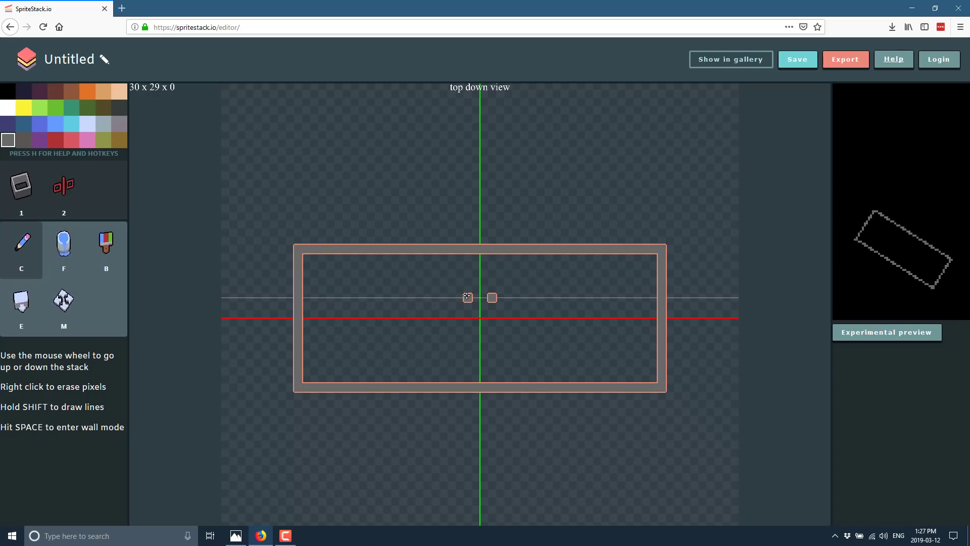
pyautogui.scroll(1, 467, 296)
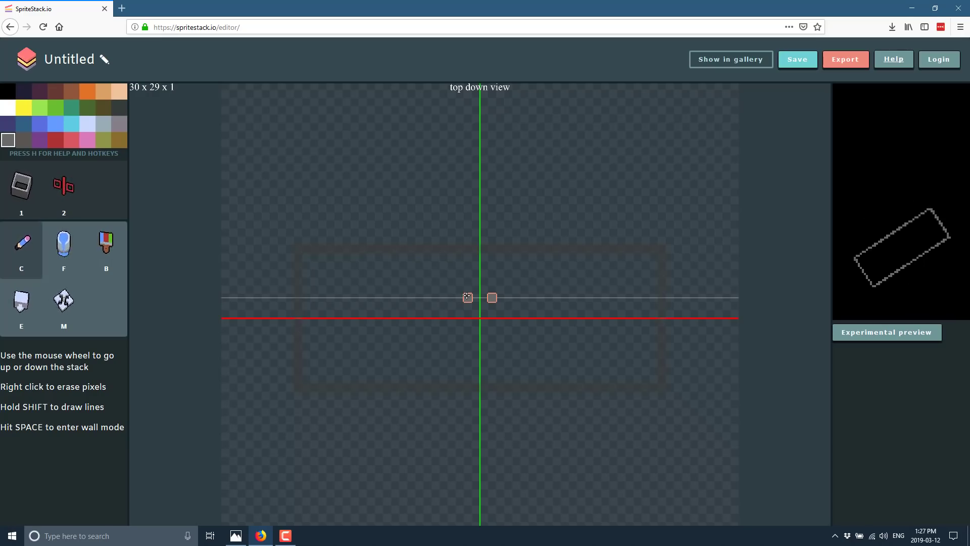
pyautogui.moveTo(447, 264); pyautogui.dragTo(472, 255)
pyautogui.moveTo(401, 255); pyautogui.dragTo(470, 256)
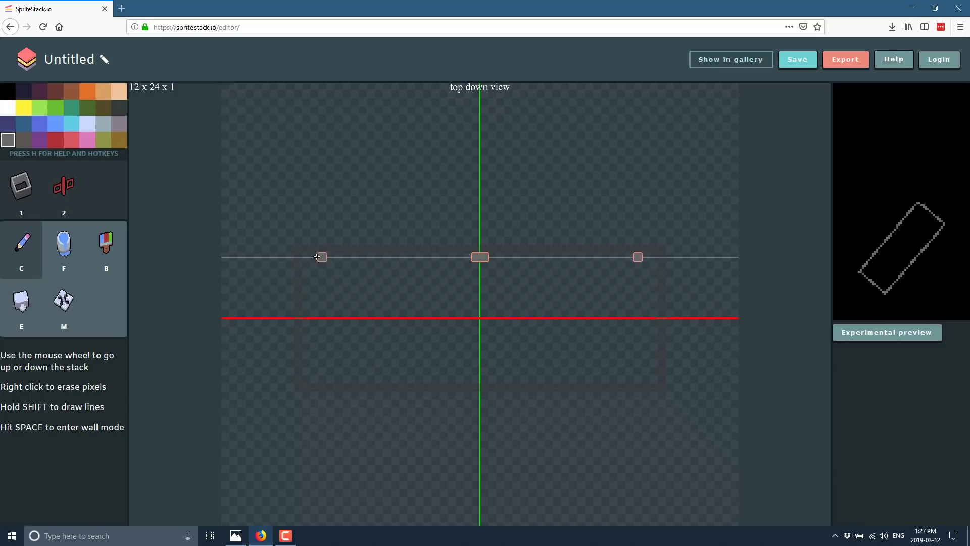
pyautogui.moveTo(308, 259)
pyautogui.mouseDown()
pyautogui.moveTo(309, 379)
pyautogui.moveTo(466, 379)
pyautogui.mouseUp()
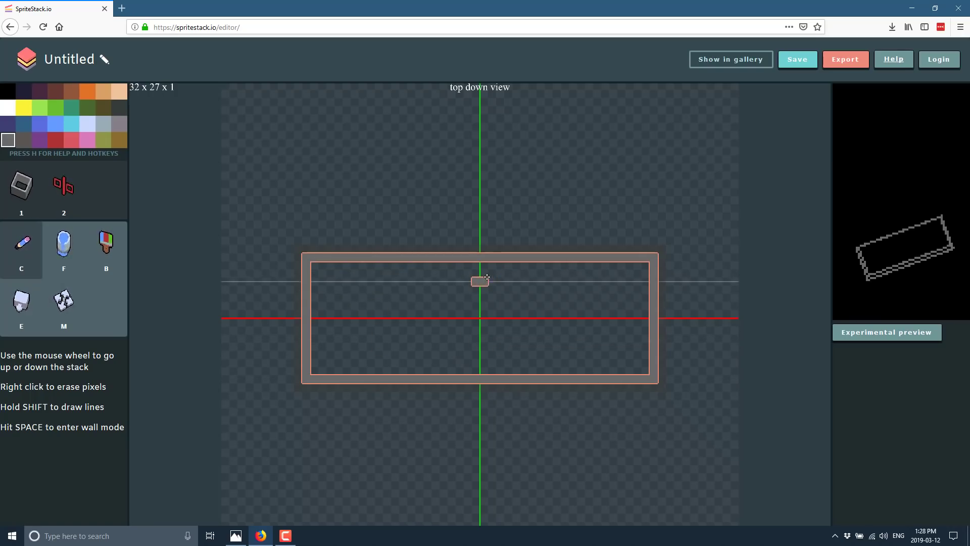
# Lay out U-shaped walls on the next layer, commit them as grey pixels, and copy the rectangle walls up
pyautogui.scroll(1, 480, 291)
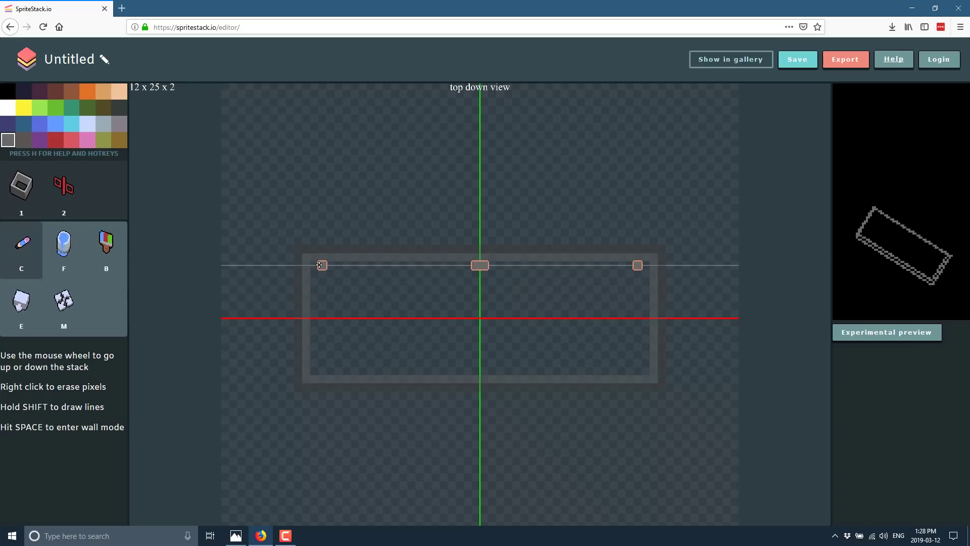
pyautogui.moveTo(317, 265); pyautogui.dragTo(469, 369)
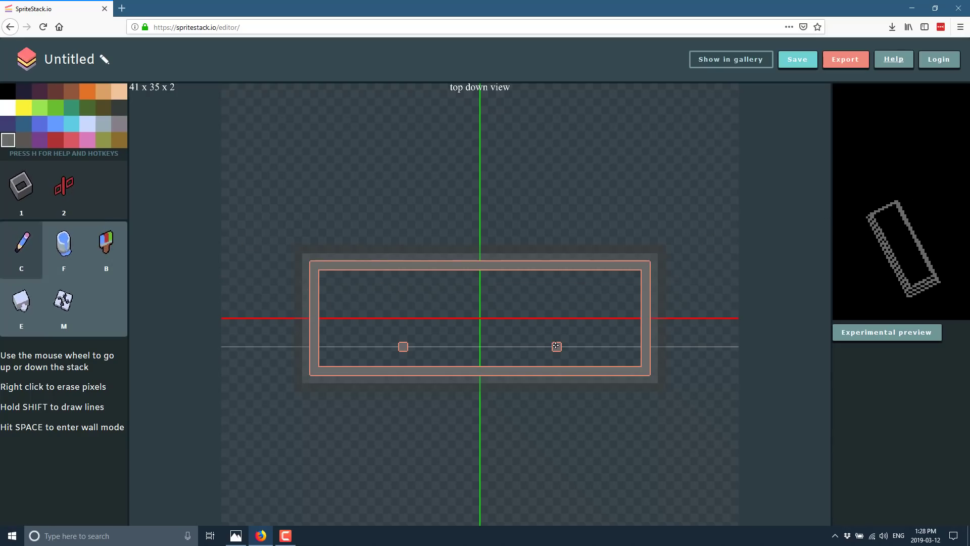
pyautogui.press('space')
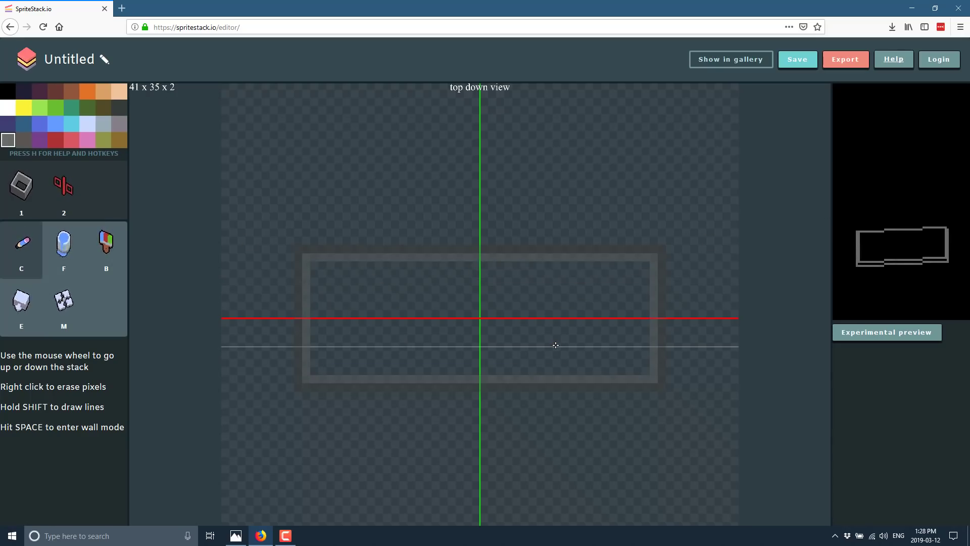
pyautogui.scroll(1, 556, 345)
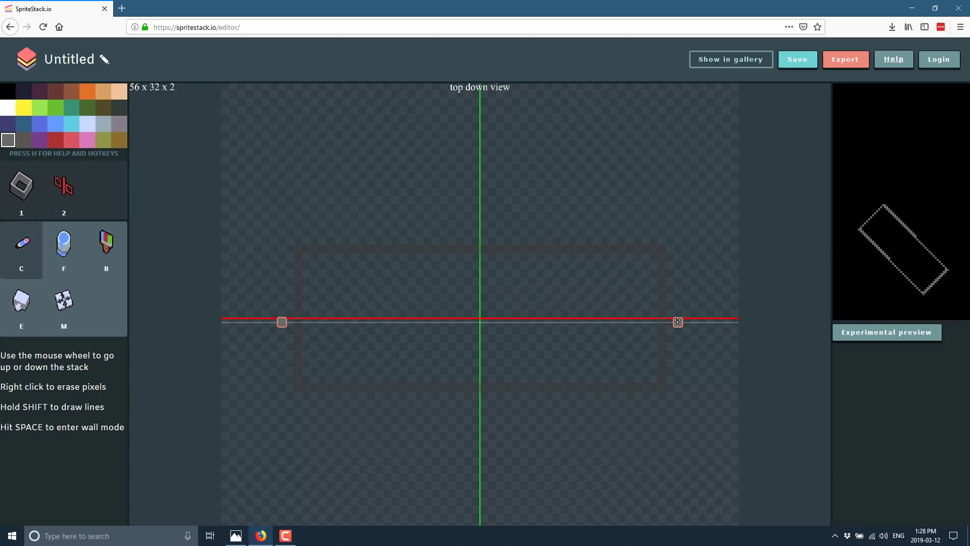
pyautogui.hotkey('ctrl', 'y')
pyautogui.hotkey('ctrl', 'y')
pyautogui.hotkey('ctrl', 'y')
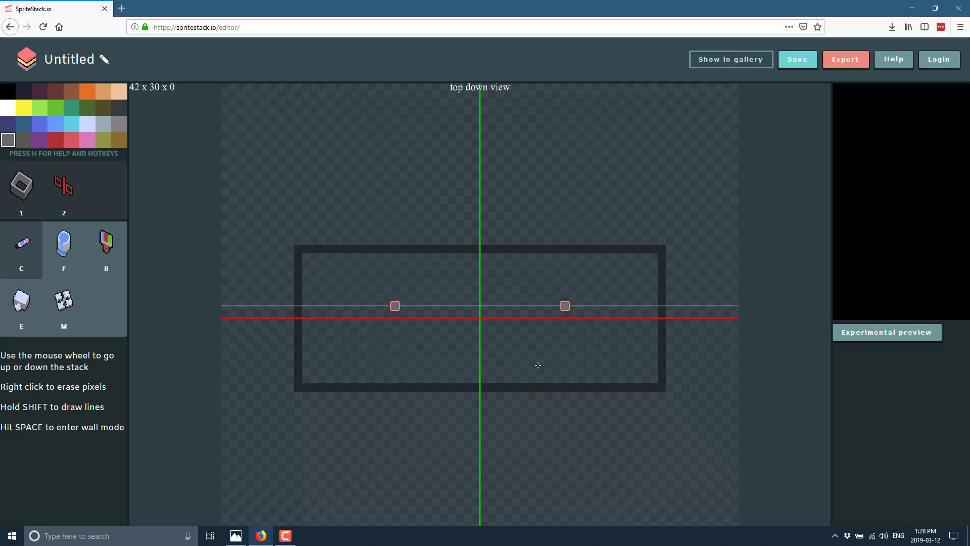
# With mirrored pixel drawing, trace the top, side and bottom walls of a closed grey rectangle
pyautogui.scroll(-1, 526, 383)
pyautogui.scroll(5, 526, 383)
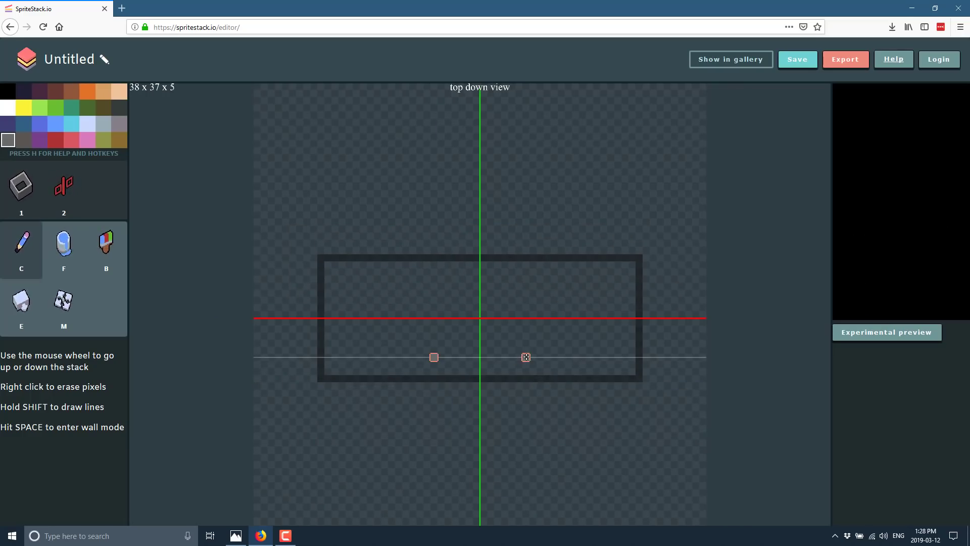
pyautogui.scroll(3, 376, 308)
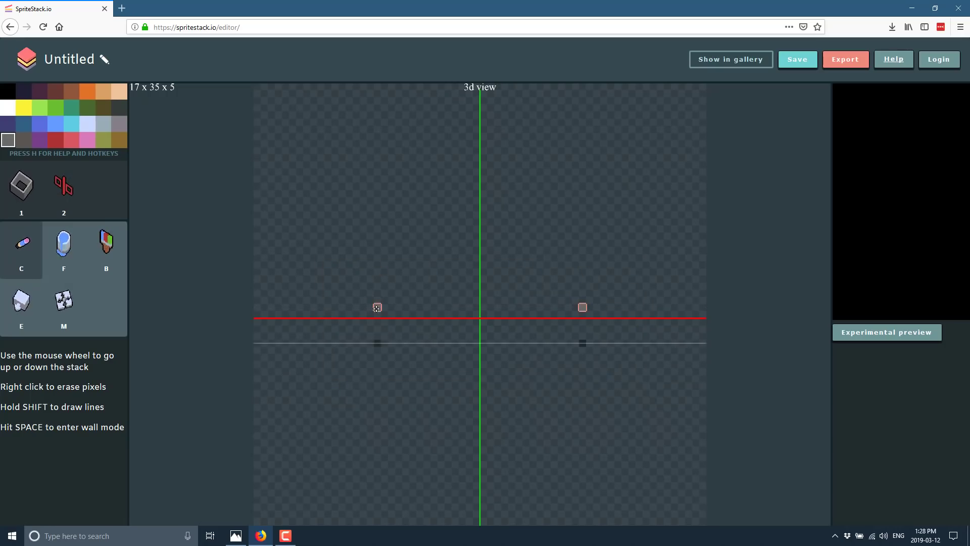
pyautogui.scroll(-1, 384, 328)
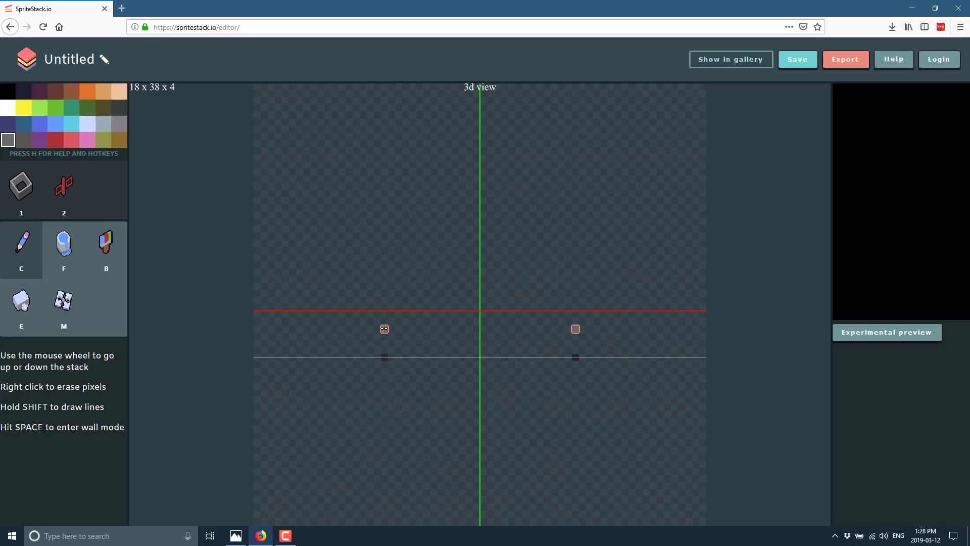
pyautogui.click(41, 245)
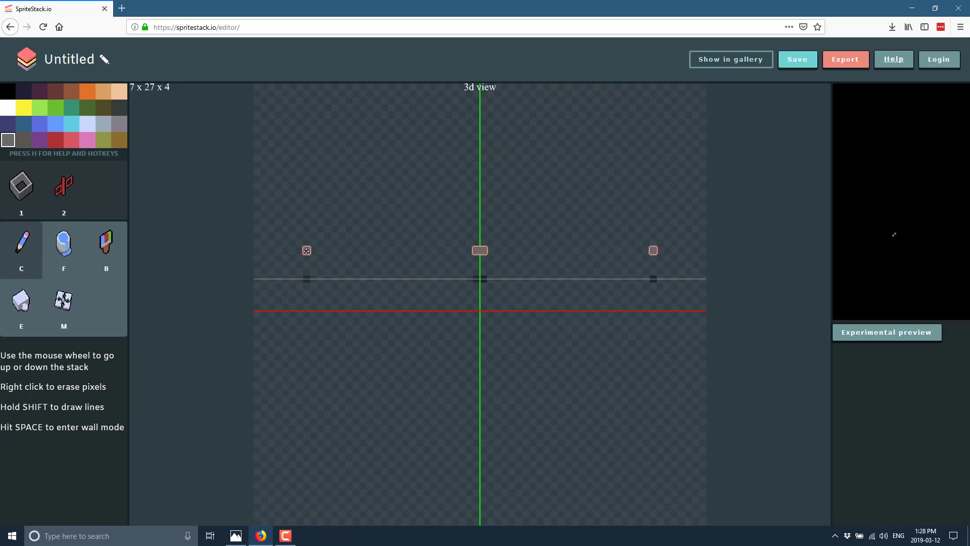
pyautogui.keyDown('shift'); pyautogui.click(305, 249); pyautogui.keyUp('shift')
pyautogui.keyDown('shift'); pyautogui.click(307, 360); pyautogui.keyUp('shift')
pyautogui.keyDown('shift'); pyautogui.click(308, 365); pyautogui.keyUp('shift')
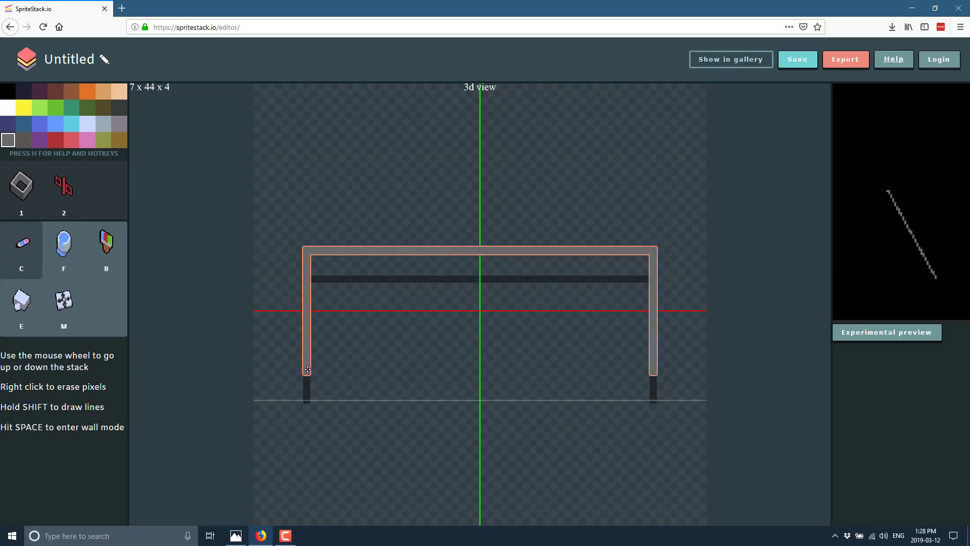
pyautogui.moveTo(307, 373); pyautogui.dragTo(484, 369)
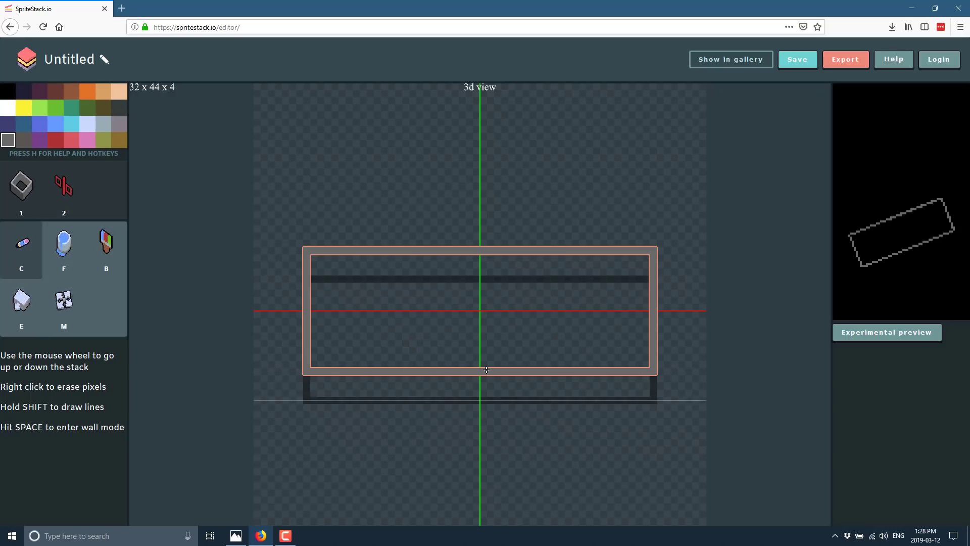
# Scroll up and down through the layer stack to inspect the stacked wall frame
pyautogui.scroll(1, 486, 370)
pyautogui.scroll(-1, 486, 370)
pyautogui.scroll(1, 486, 370)
pyautogui.scroll(-1, 486, 370)
pyautogui.scroll(1, 486, 370)
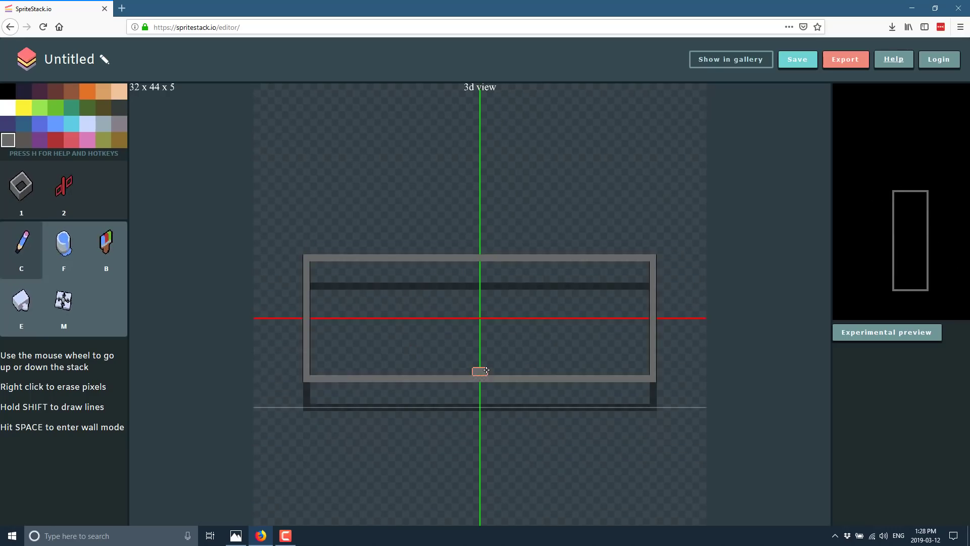
pyautogui.scroll(-1, 486, 370)
pyautogui.scroll(1, 487, 370)
pyautogui.scroll(-1, 486, 370)
pyautogui.scroll(1, 486, 370)
pyautogui.scroll(-1, 486, 369)
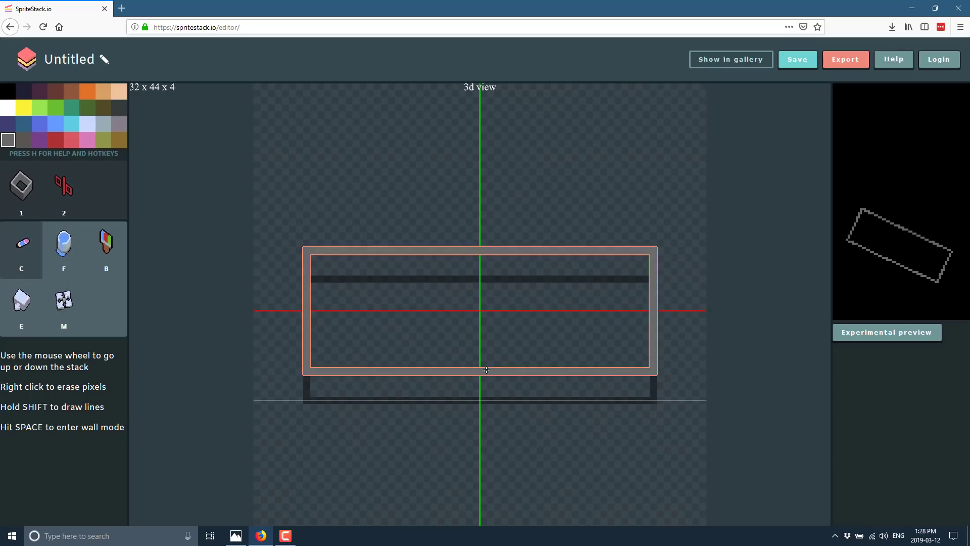
pyautogui.scroll(-1, 486, 370)
pyautogui.scroll(1, 486, 370)
pyautogui.scroll(-1, 486, 370)
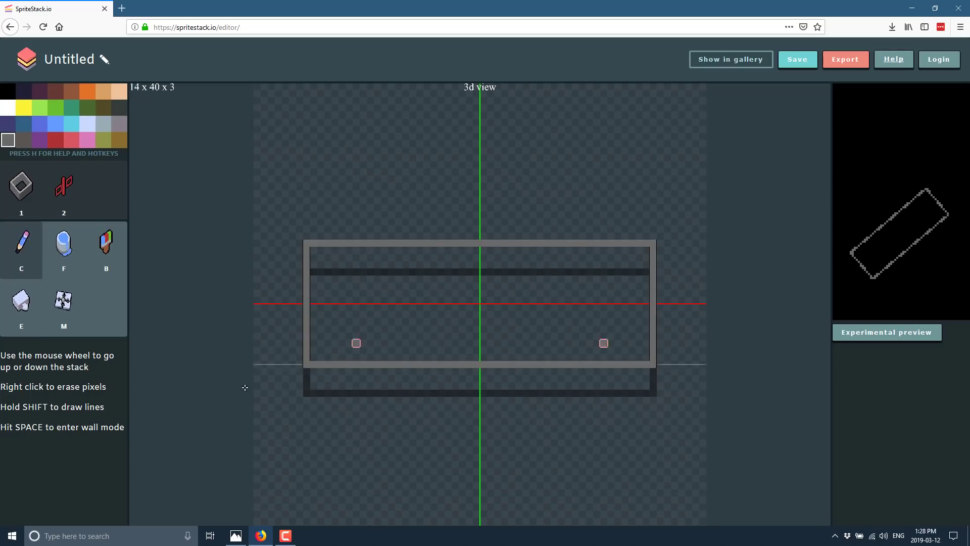
# Extrude the grey outline upward into tall walls of about 18 layers
pyautogui.click(21, 291)
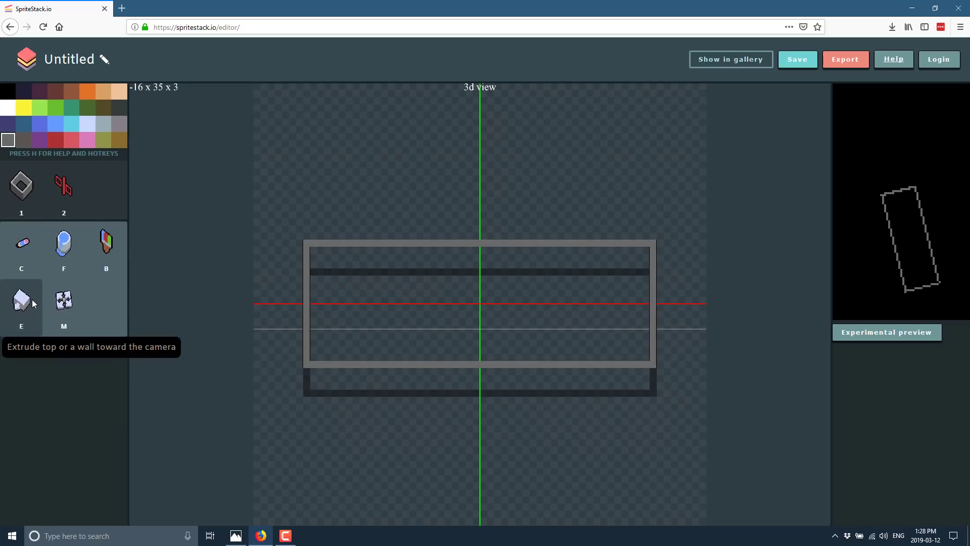
pyautogui.moveTo(454, 363); pyautogui.dragTo(455, 363)
pyautogui.moveTo(583, 393)
pyautogui.mouseDown()
pyautogui.moveTo(636, 362)
pyautogui.moveTo(650, 371)
pyautogui.moveTo(580, 377)
pyautogui.mouseUp()
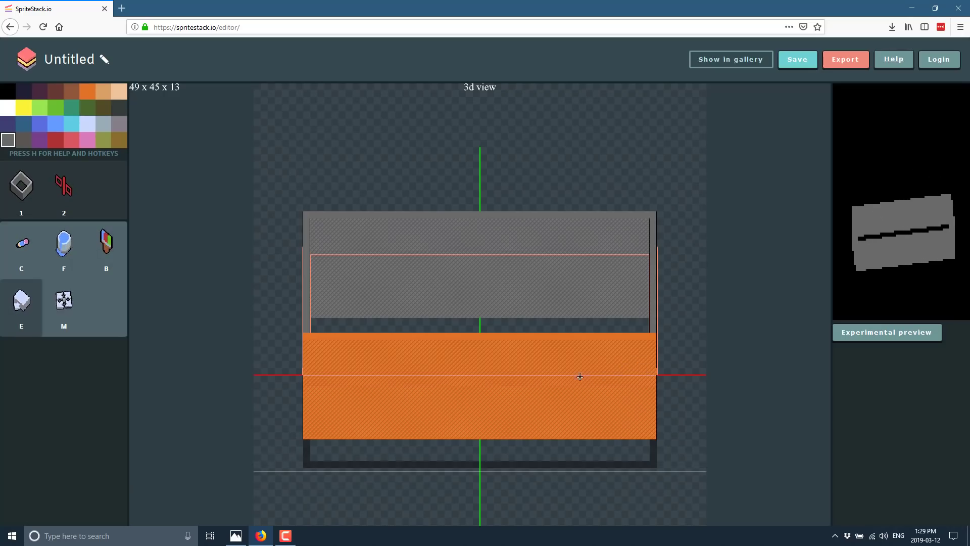
pyautogui.moveTo(466, 379); pyautogui.dragTo(525, 321)
pyautogui.click(524, 321)
pyautogui.click(524, 321)
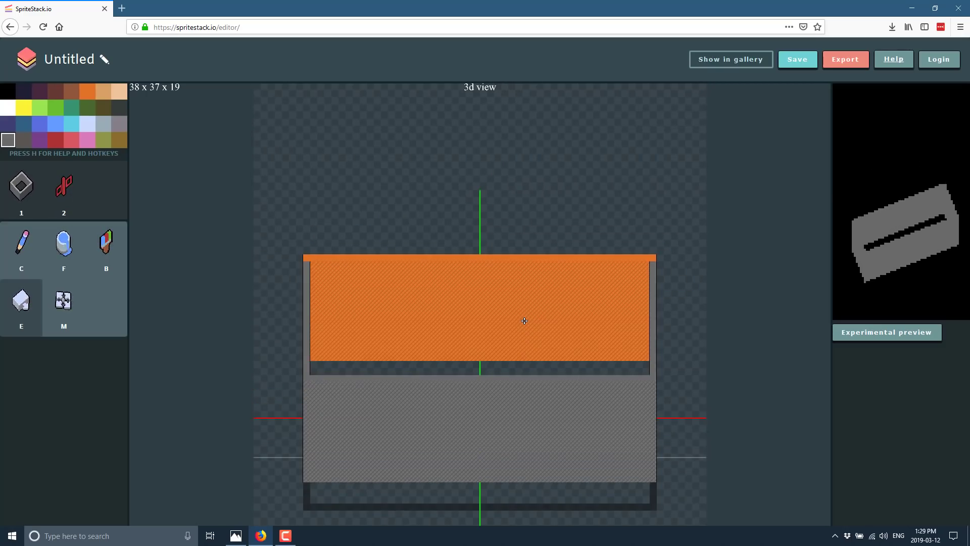
# Fill the hollow top with the fill tool to make a solid grey roof
pyautogui.click(63, 243)
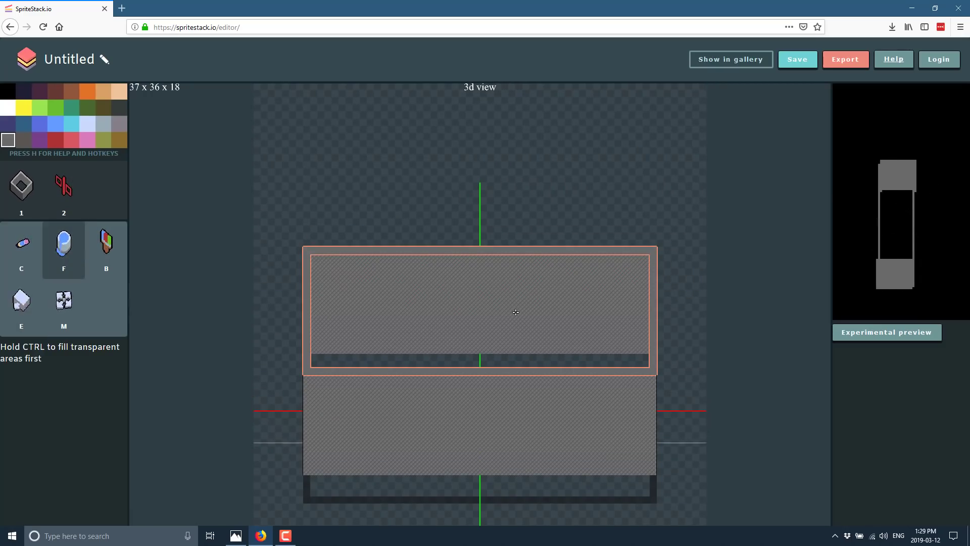
pyautogui.click(390, 359)
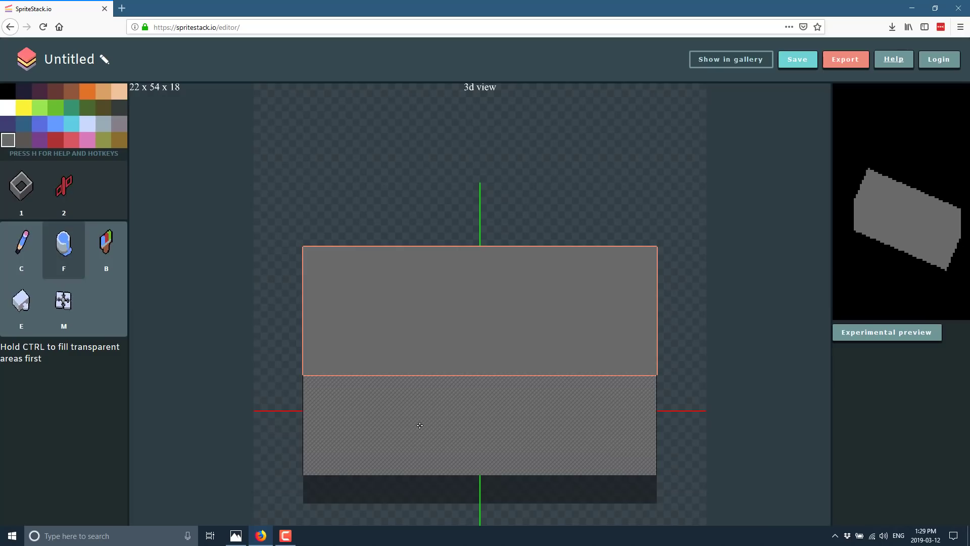
pyautogui.scroll(-11, 420, 425)
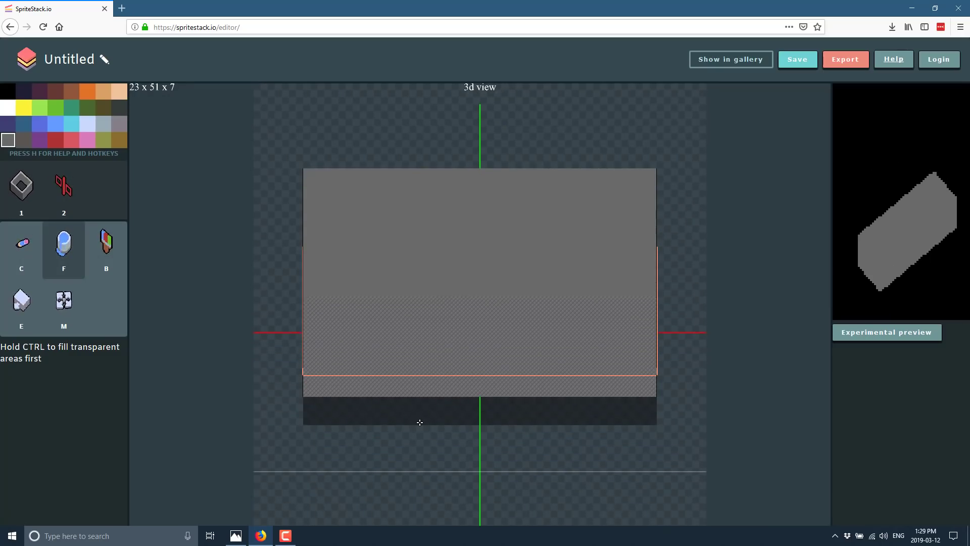
pyautogui.scroll(-1, 420, 422)
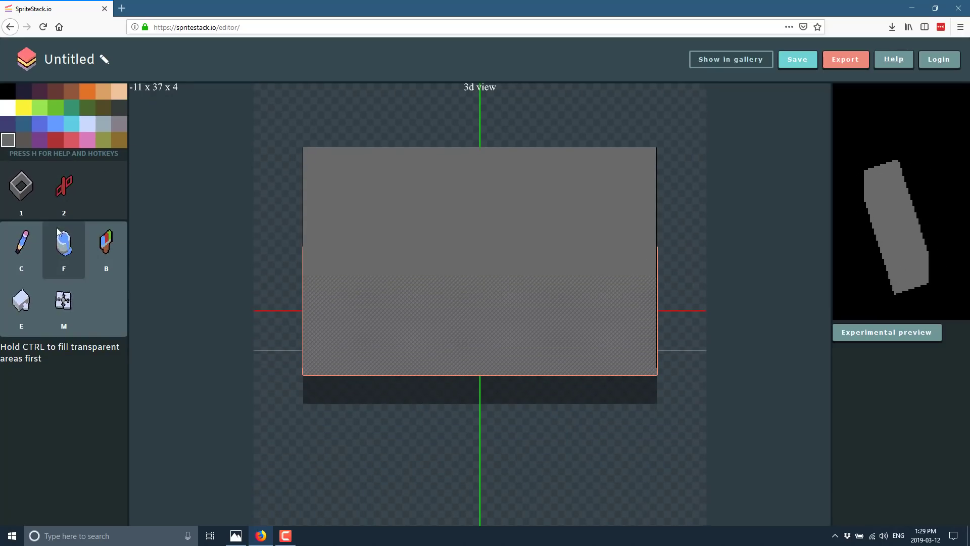
# Switch back to the pixel tool and choose blue for the windows
pyautogui.click(25, 246)
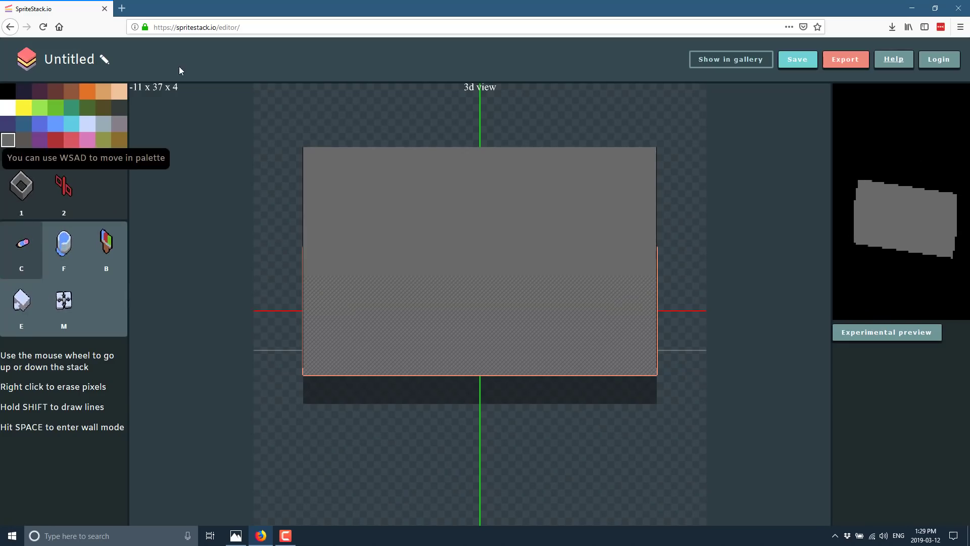
pyautogui.click(118, 108)
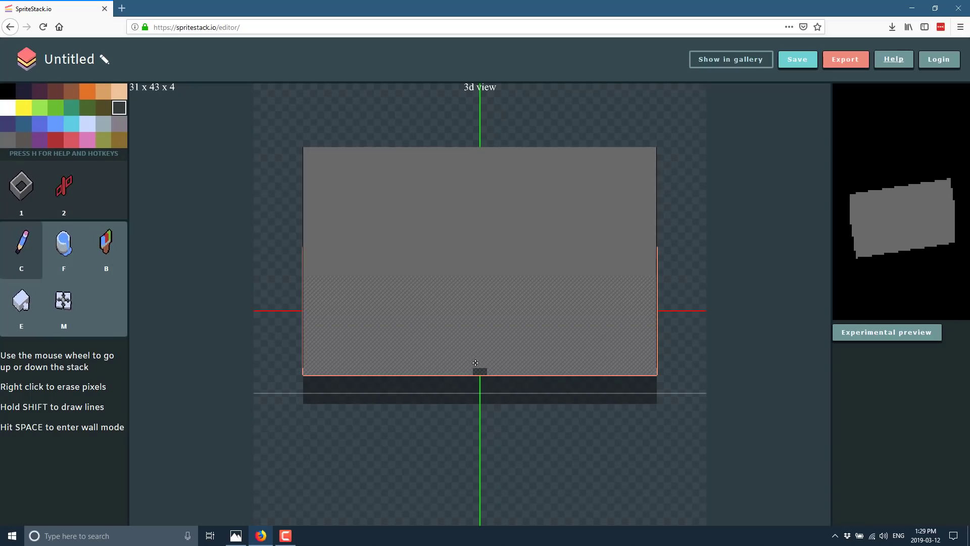
pyautogui.scroll(1, 476, 363)
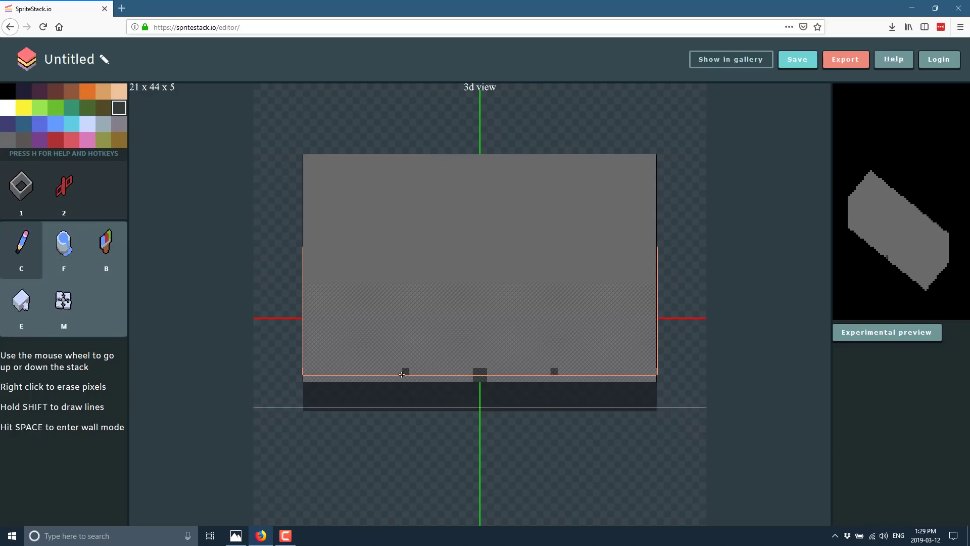
pyautogui.click(39, 124)
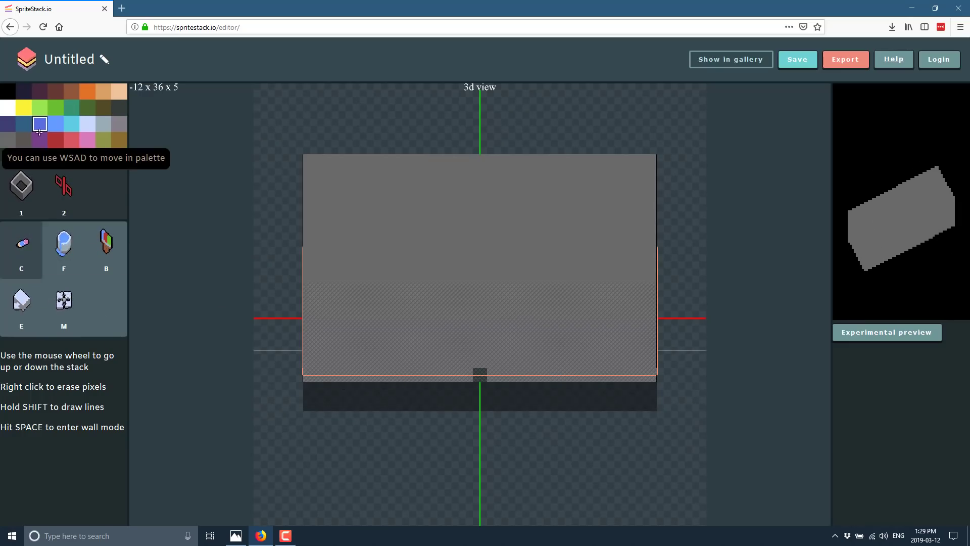
# Place mirrored blue window pairs along the front wall, undoing one misplaced pair
pyautogui.click(363, 365)
pyautogui.scroll(1, 348, 367)
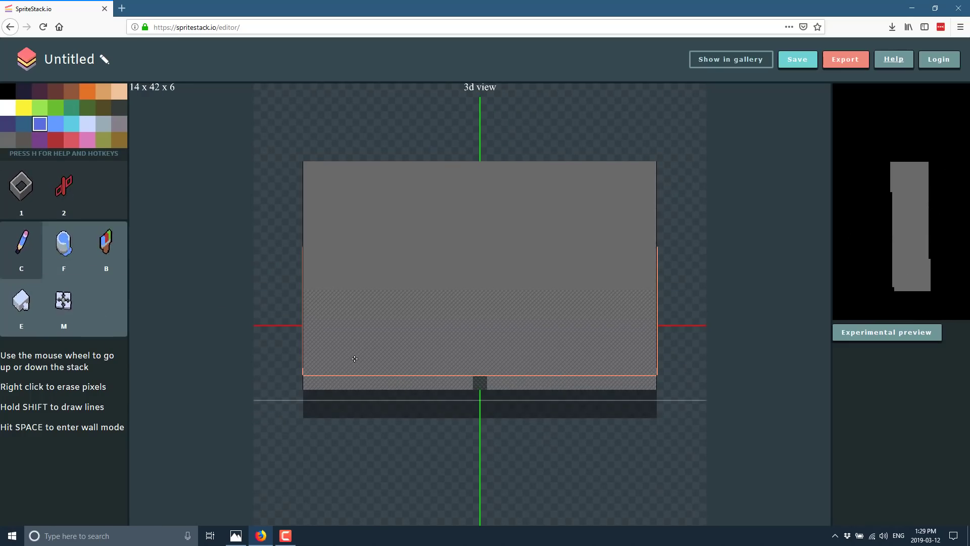
pyautogui.click(342, 371)
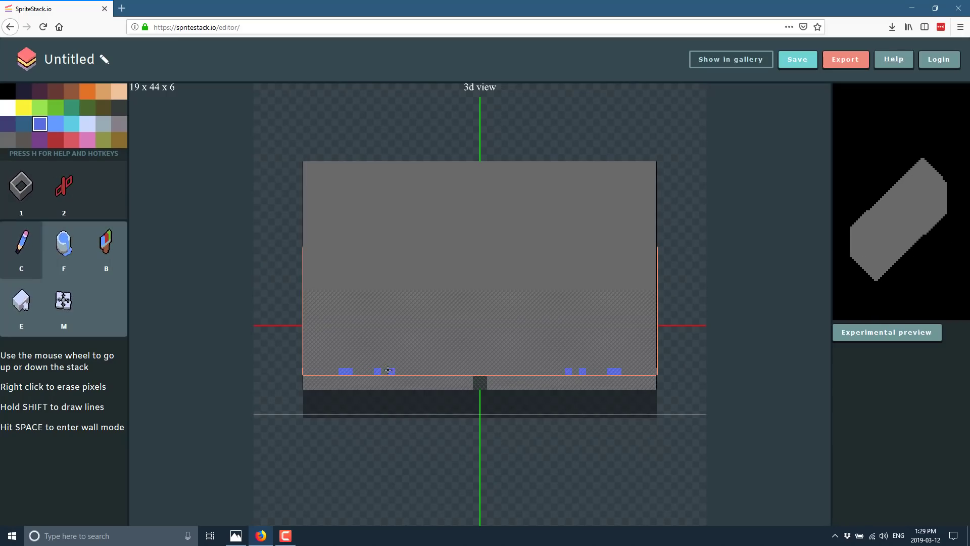
pyautogui.click(424, 371)
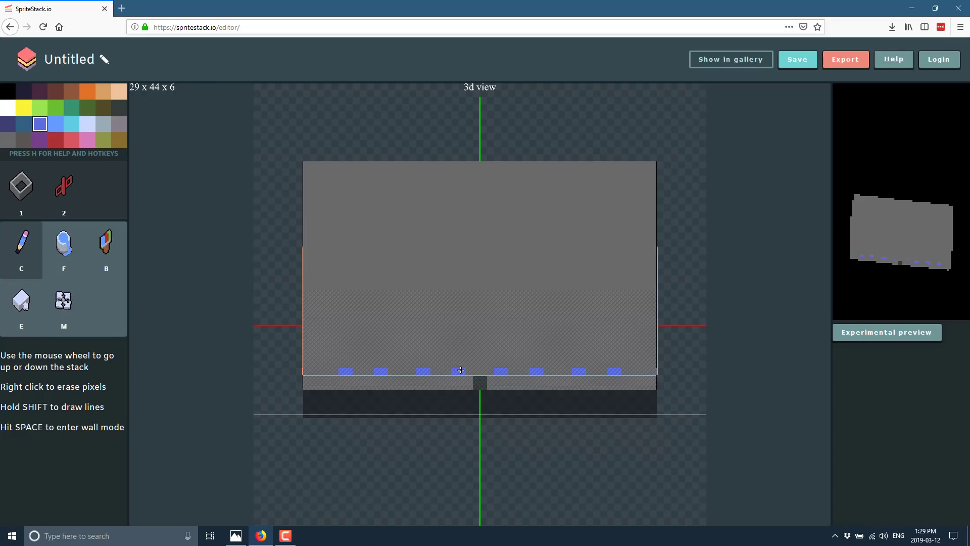
pyautogui.scroll(1, 354, 372)
pyautogui.click(347, 372)
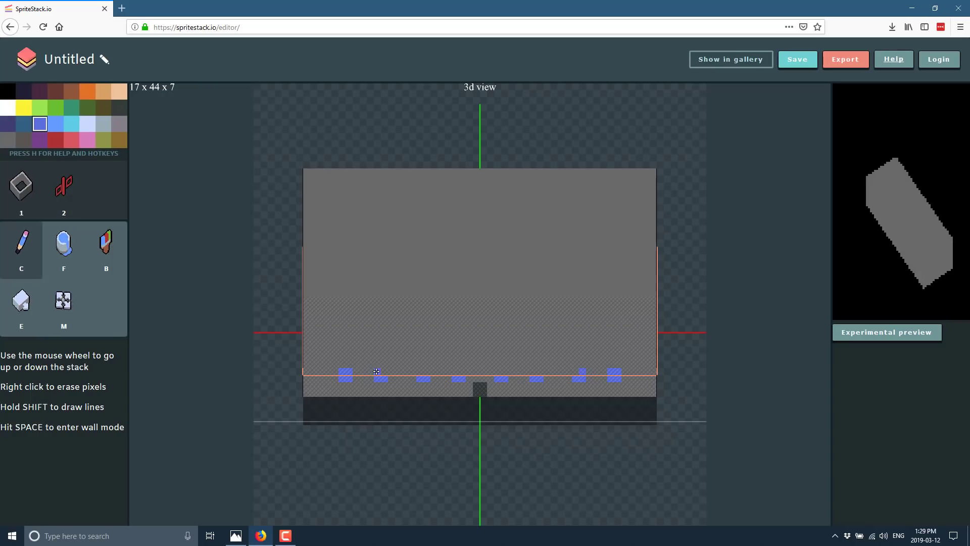
pyautogui.click(420, 370)
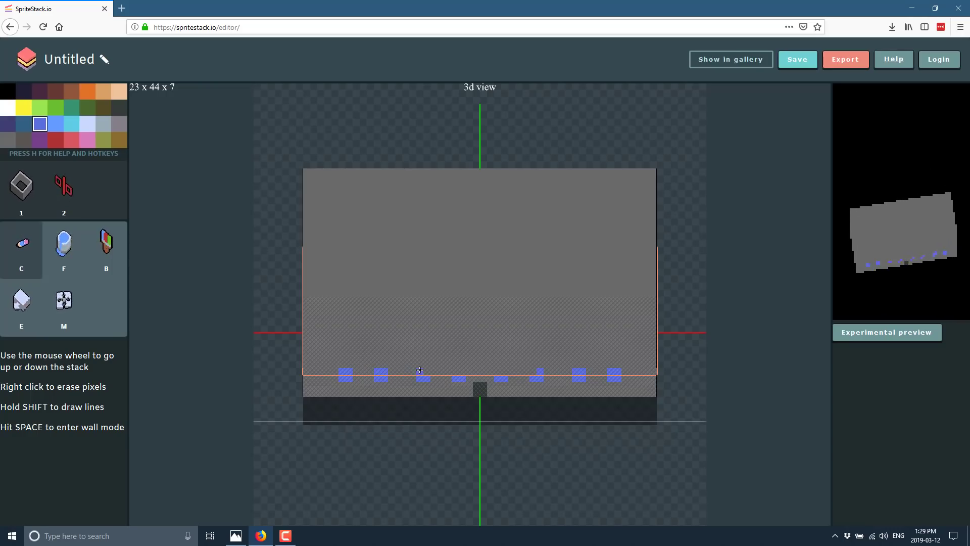
pyautogui.click(464, 374)
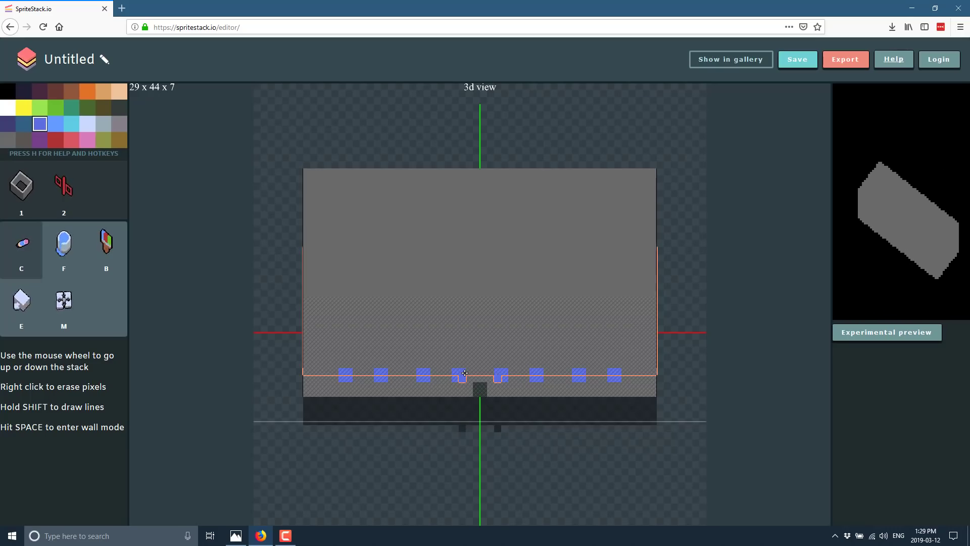
pyautogui.hotkey('ctrl', 'z')
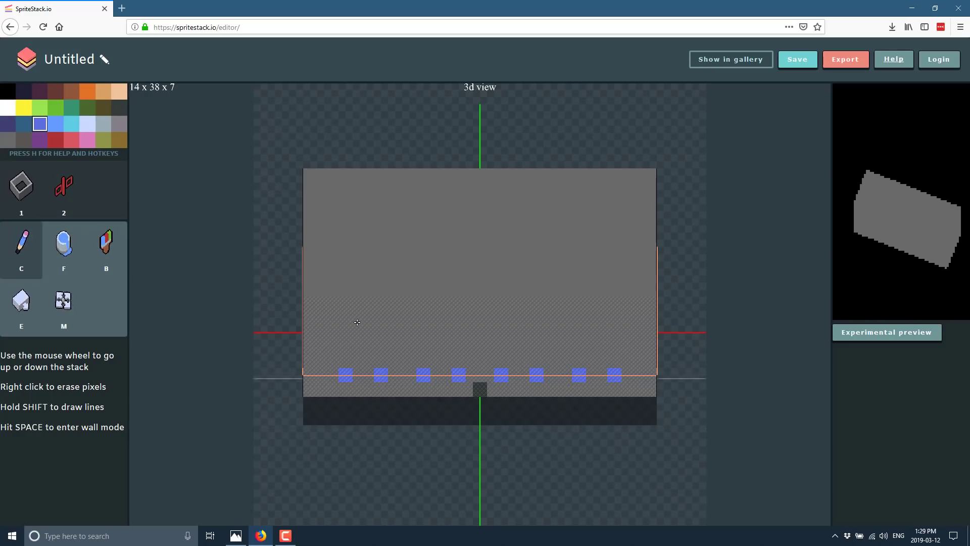
# Paint the upper row of mirrored blue window pairs across the front wall
pyautogui.scroll(2, 357, 321)
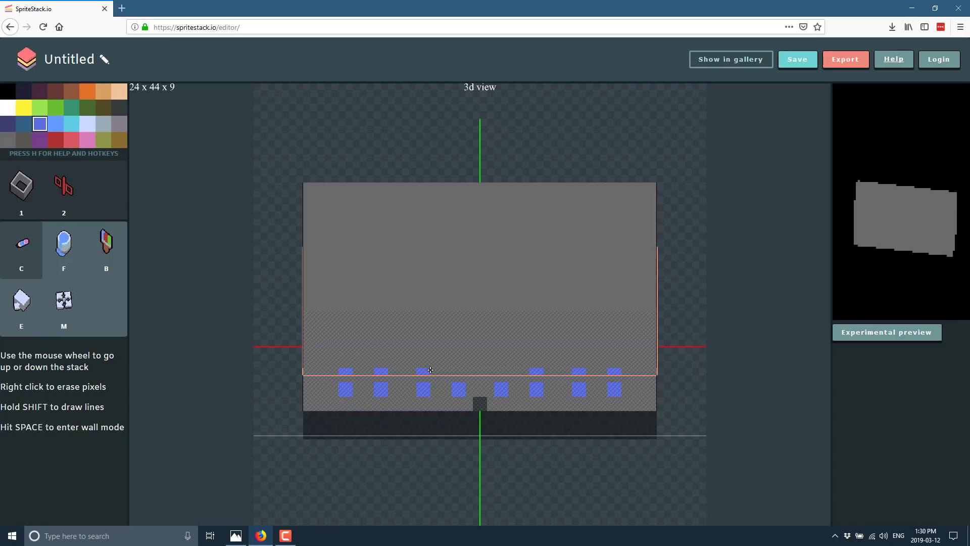
pyautogui.click(430, 370)
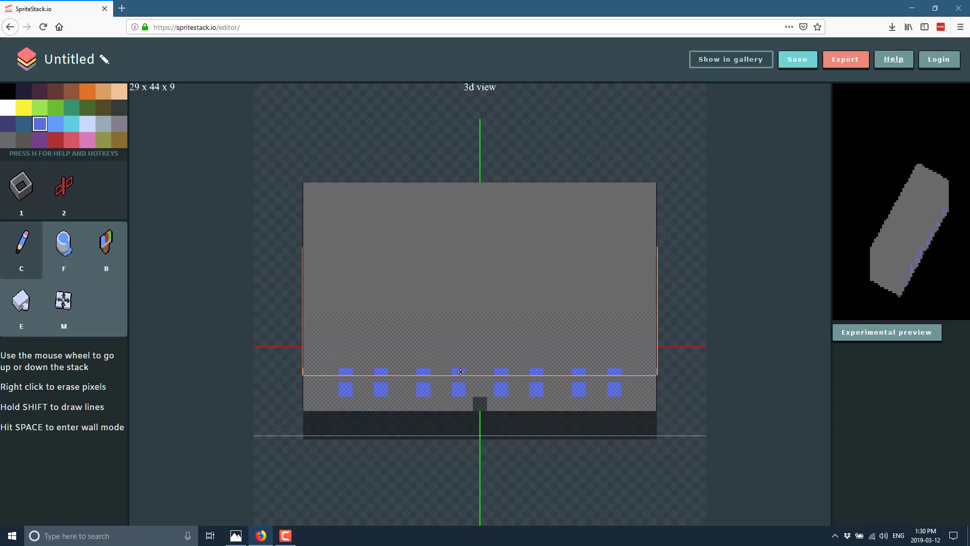
pyautogui.scroll(1, 444, 371)
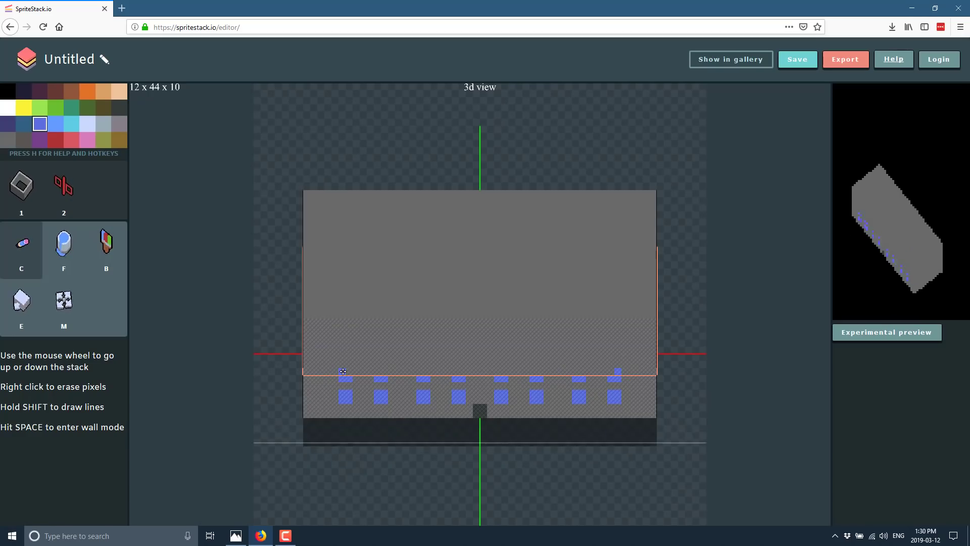
pyautogui.click(343, 372)
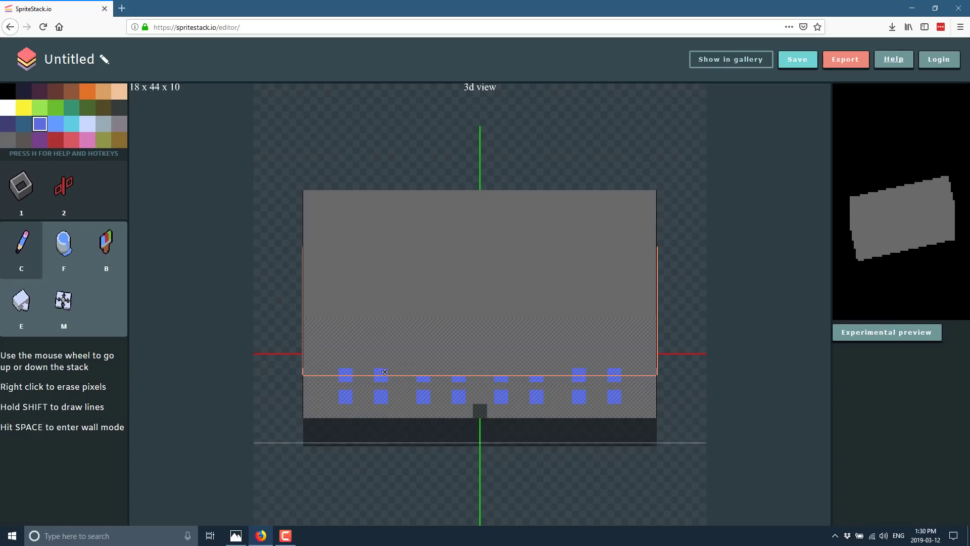
pyautogui.click(385, 372)
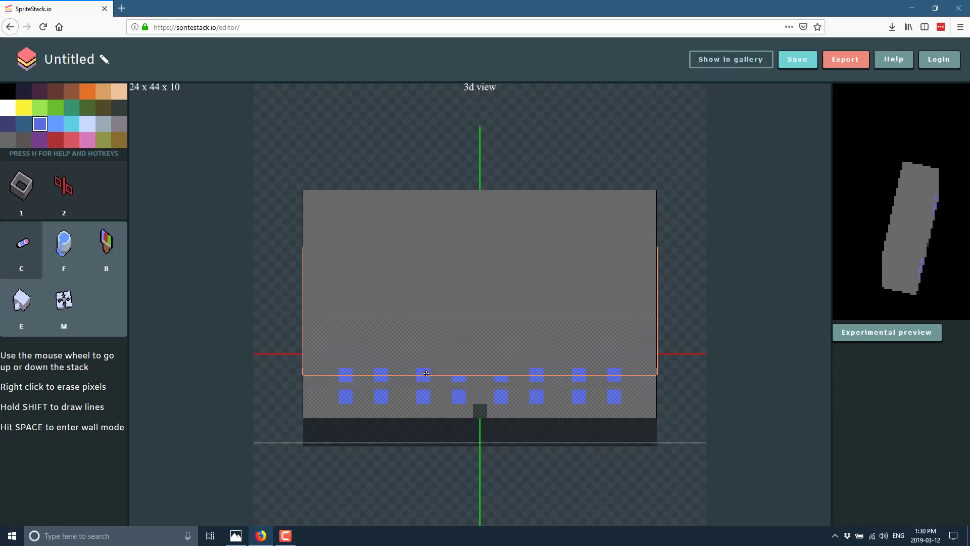
pyautogui.click(424, 374)
pyautogui.click(459, 374)
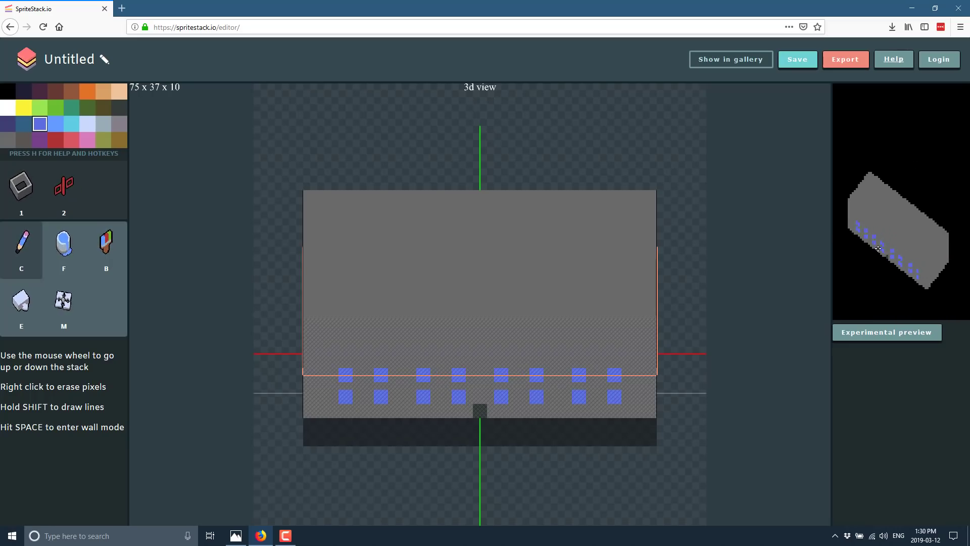
pyautogui.scroll(1, 547, 305)
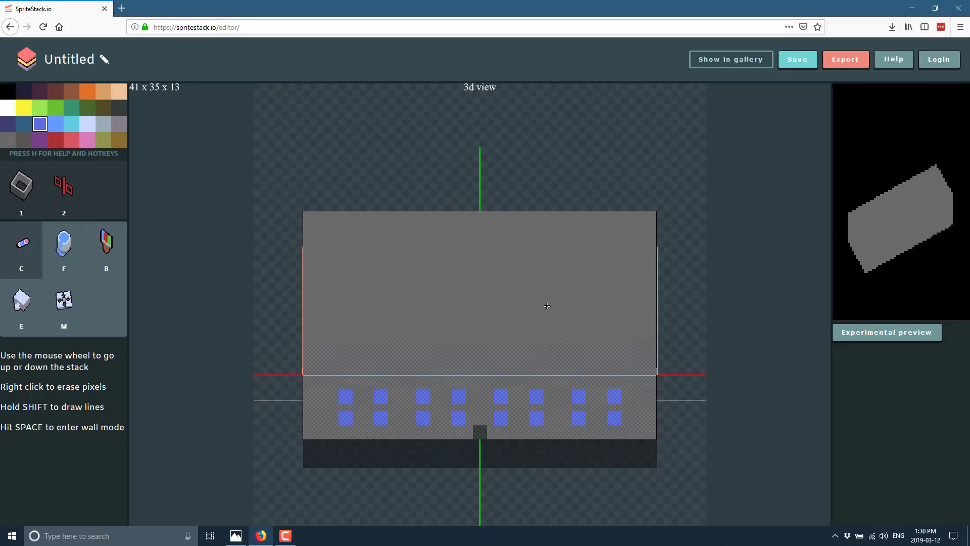
# On the roof layer, draw a continuous dark grey strip along the front's top edge
pyautogui.scroll(4, 547, 306)
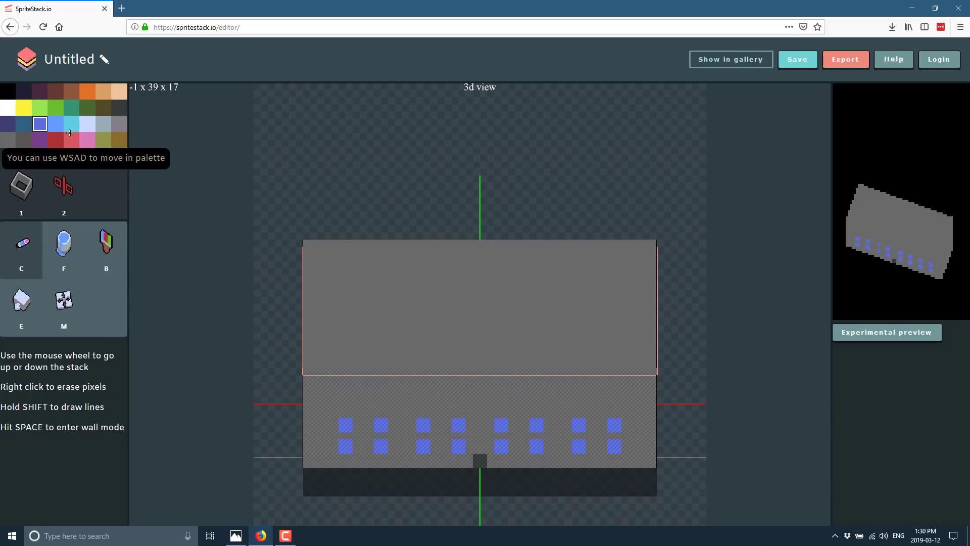
pyautogui.click(23, 140)
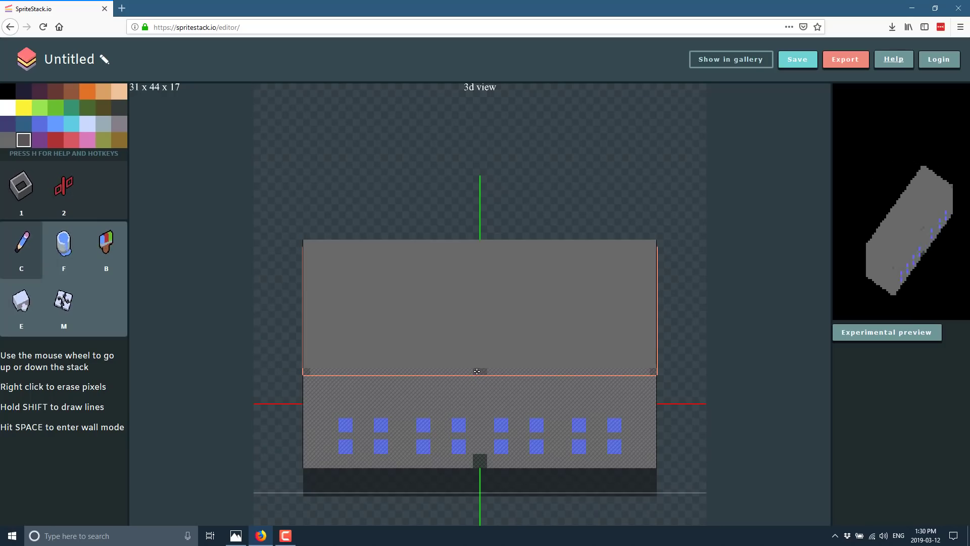
pyautogui.click(459, 372)
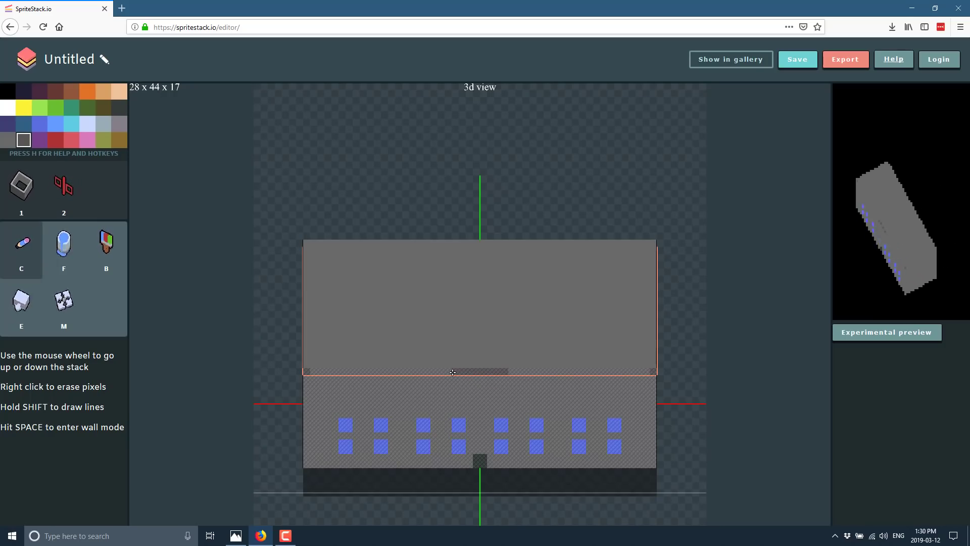
pyautogui.moveTo(477, 371); pyautogui.dragTo(305, 370)
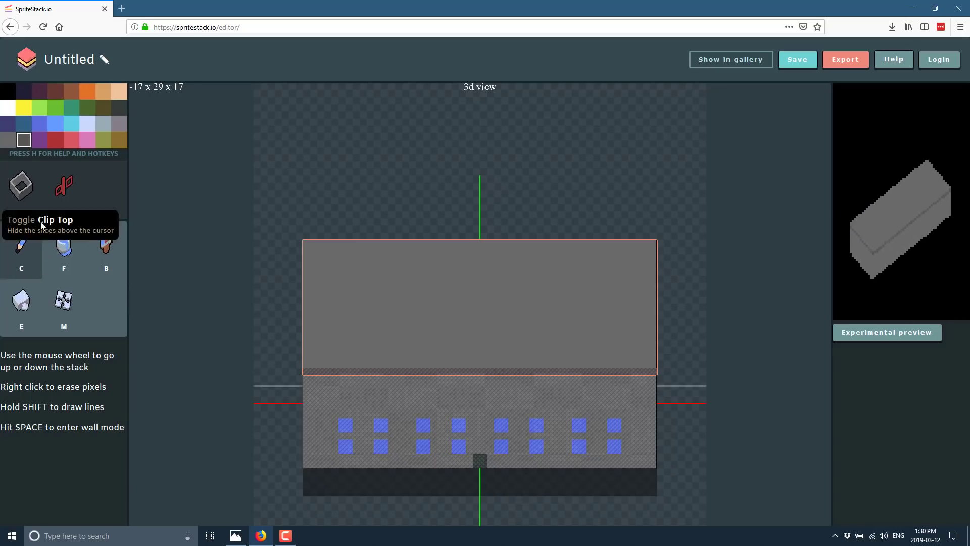
# On the roof layer, draw a mirrored yellow ring with the H's vertical strokes inside it
pyautogui.scroll(1, 477, 334)
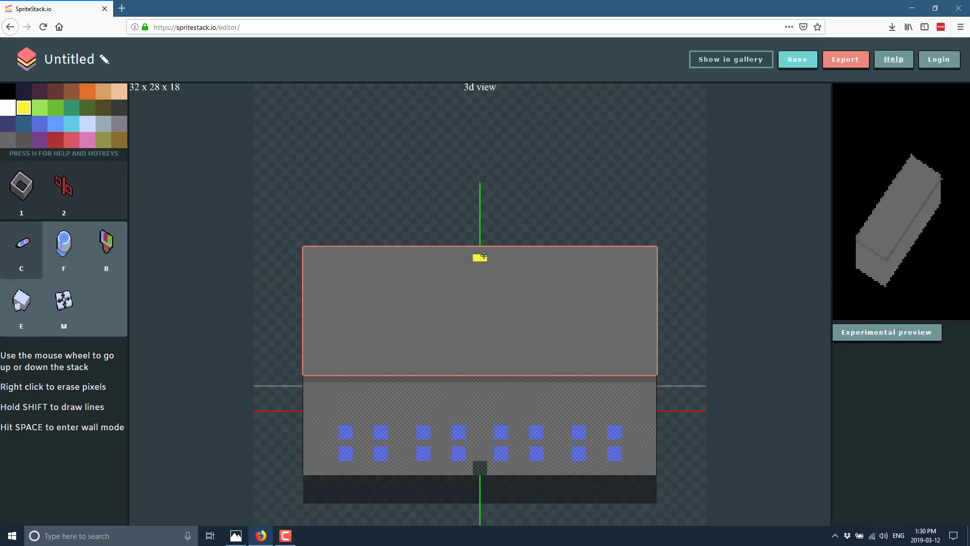
pyautogui.moveTo(467, 257)
pyautogui.mouseDown()
pyautogui.moveTo(427, 267)
pyautogui.moveTo(409, 317)
pyautogui.moveTo(430, 347)
pyautogui.moveTo(478, 360)
pyautogui.mouseUp()
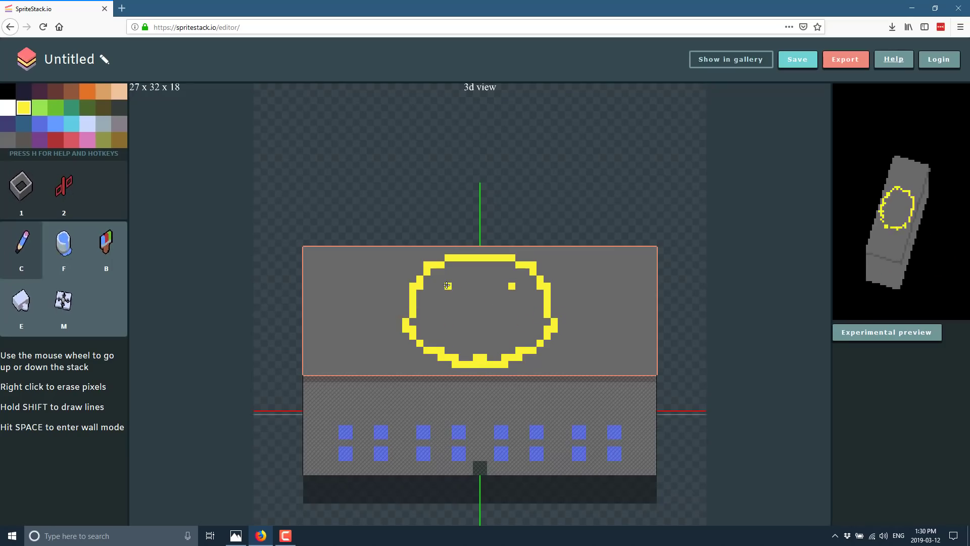
pyautogui.moveTo(448, 286); pyautogui.dragTo(448, 346)
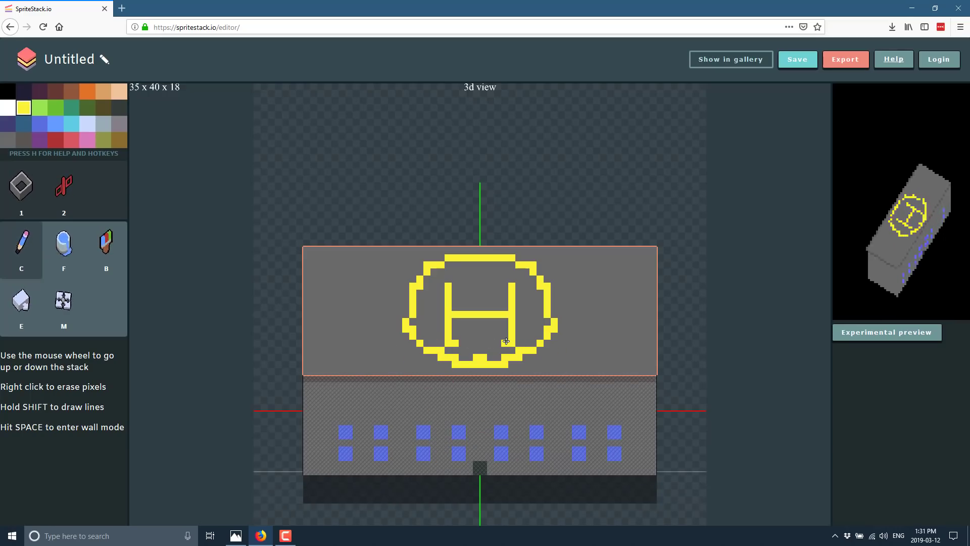
# In top-down view, move down the stack and paint blue window pairs on both side walls
pyautogui.press('space')
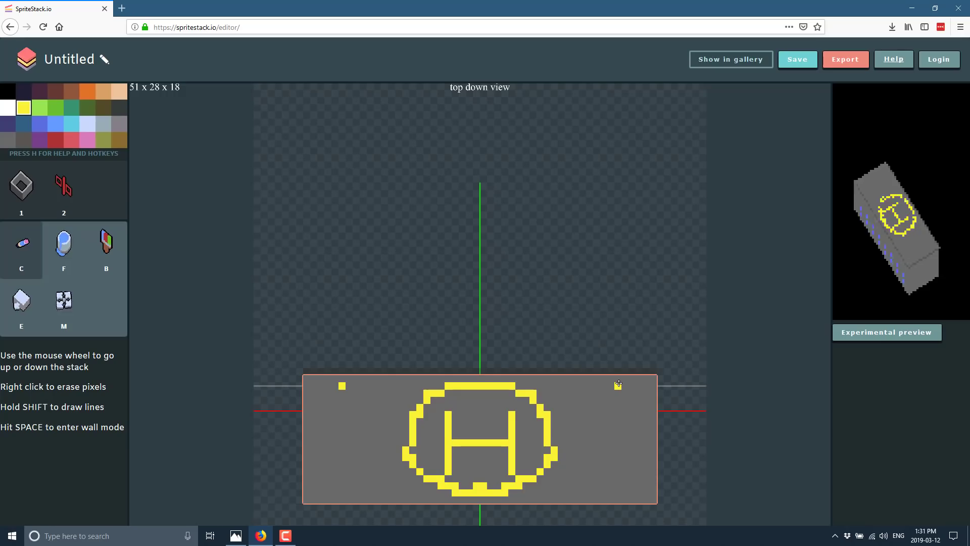
pyautogui.scroll(-1, 618, 383)
pyautogui.scroll(-1, 619, 384)
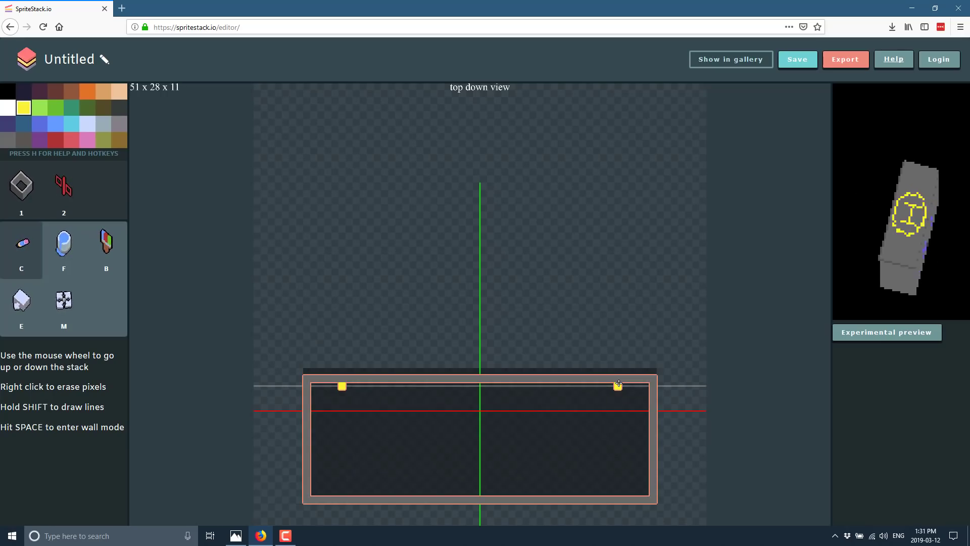
pyautogui.scroll(-1, 618, 384)
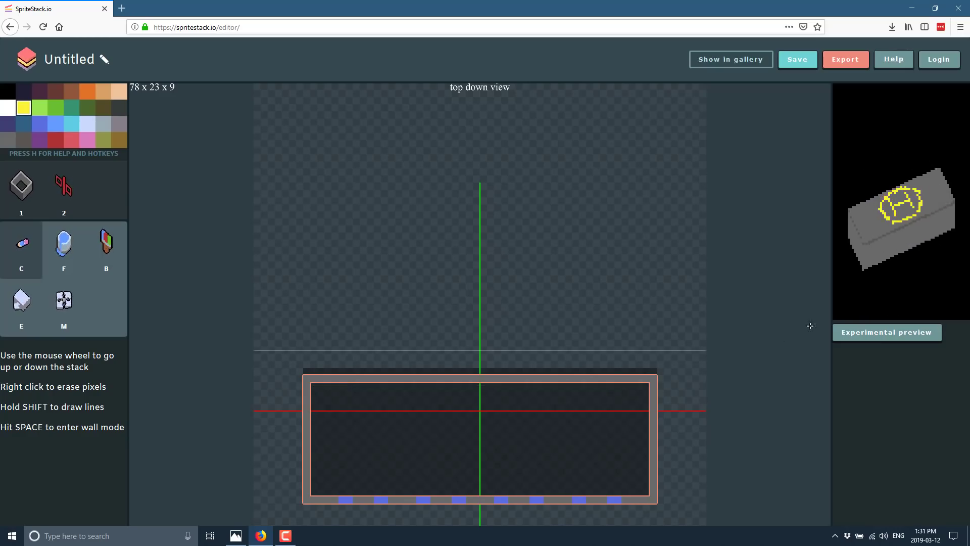
pyautogui.scroll(2, 602, 457)
pyautogui.scroll(-1, 602, 457)
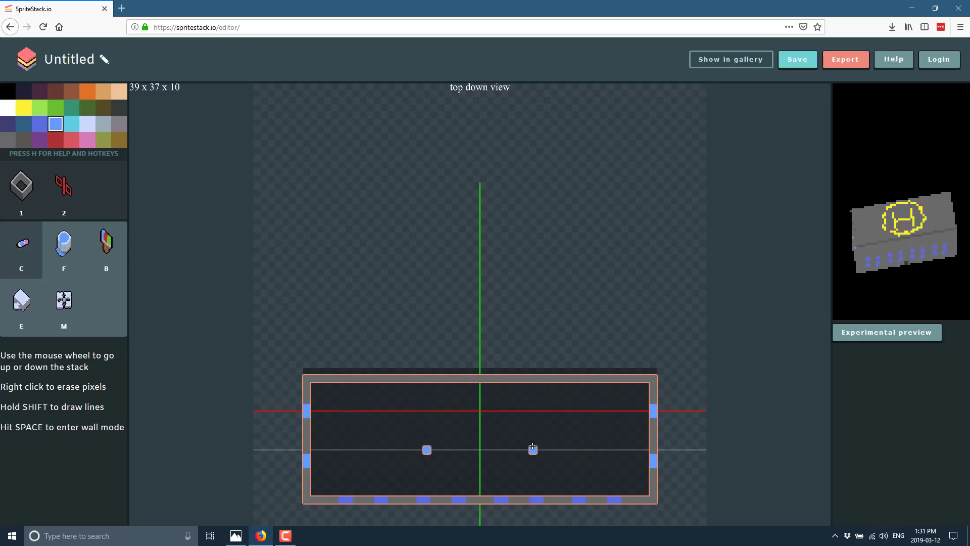
pyautogui.scroll(-1, 531, 444)
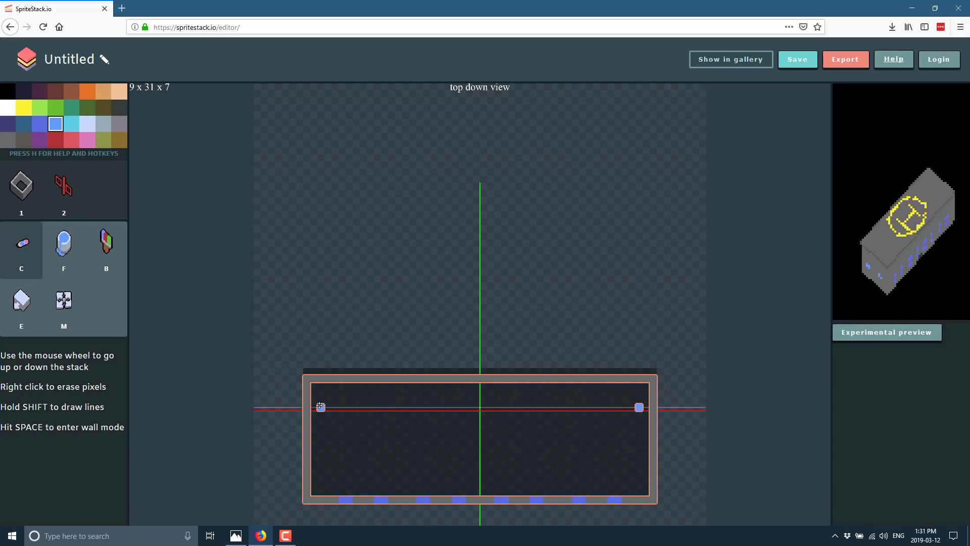
pyautogui.moveTo(310, 416); pyautogui.dragTo(309, 421)
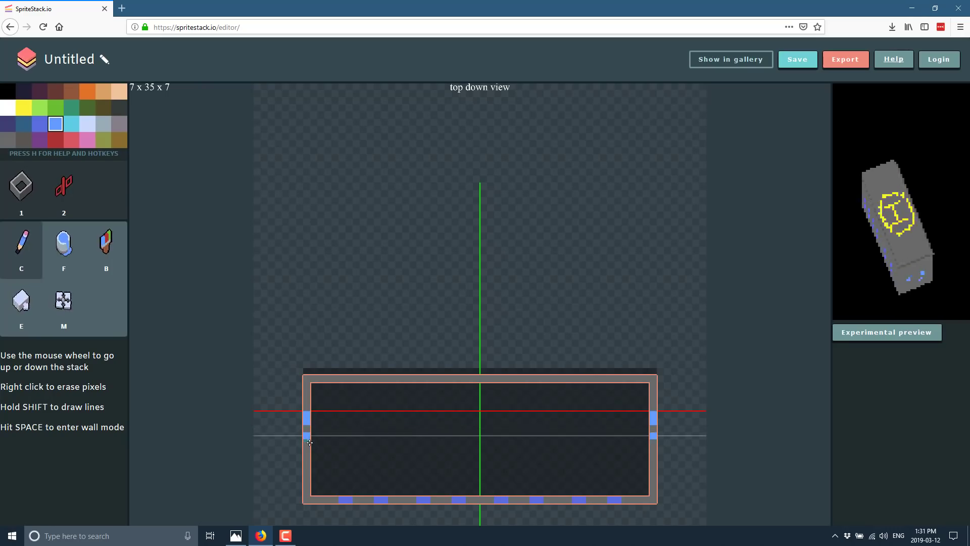
pyautogui.click(309, 460)
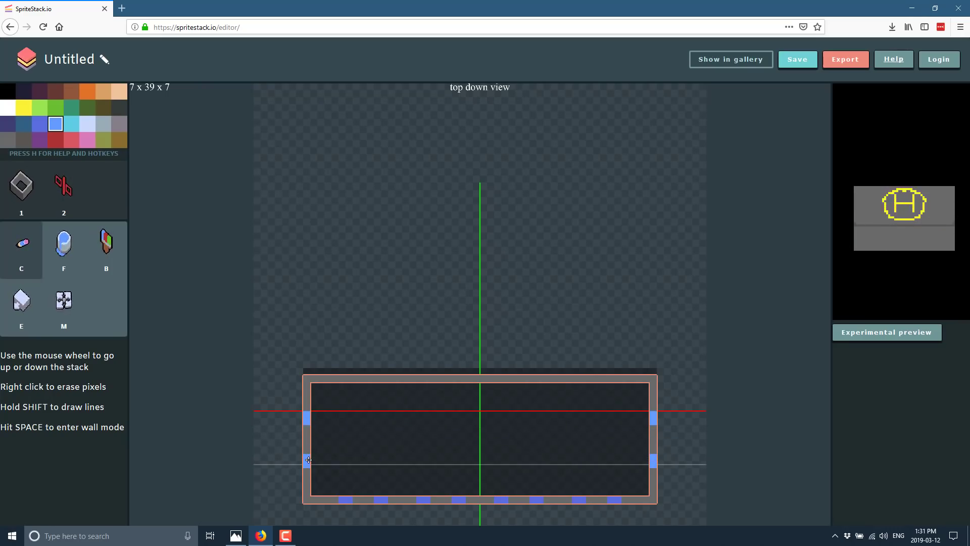
# Add more side-wall windows one layer lower, undoing the stray back-wall window pixels
pyautogui.scroll(-1, 309, 459)
pyautogui.click(306, 415)
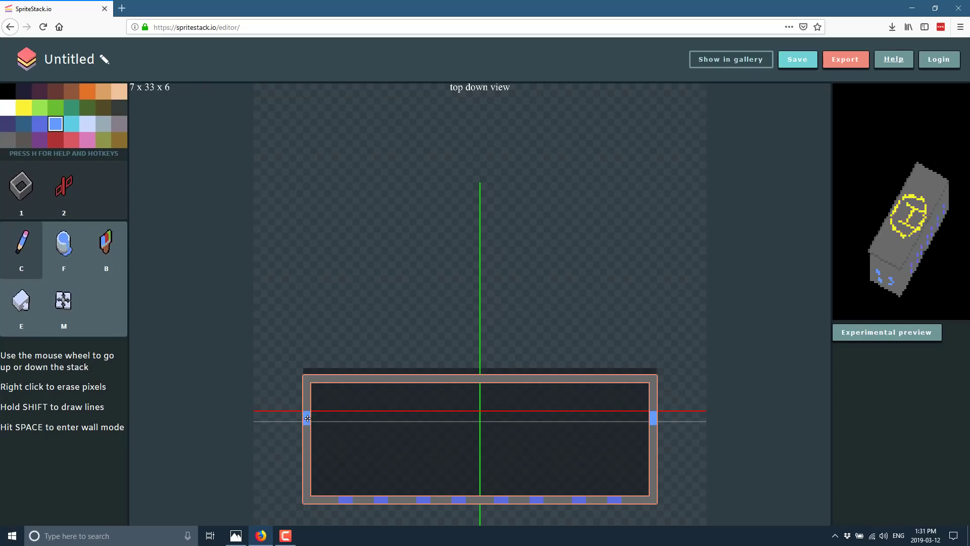
pyautogui.click(310, 466)
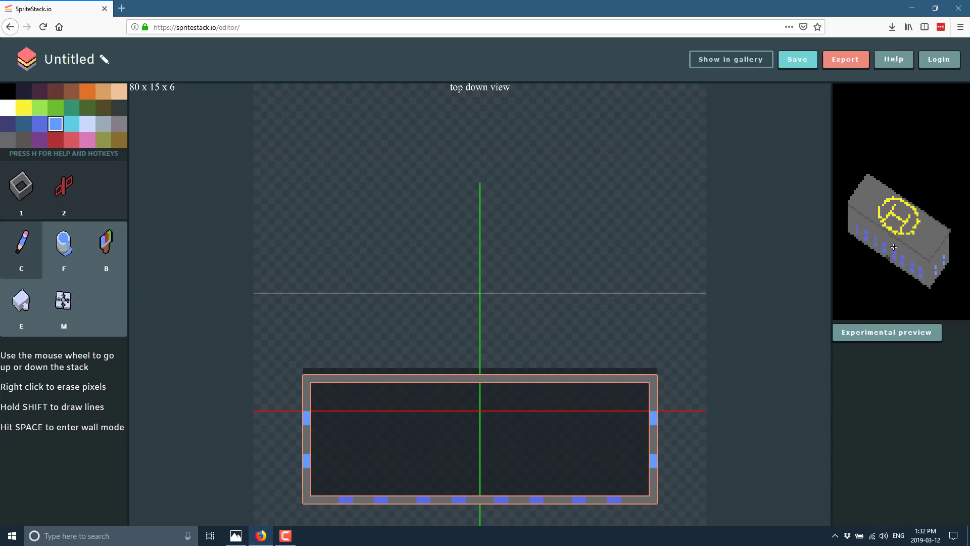
pyautogui.click(413, 386)
pyautogui.click(547, 386)
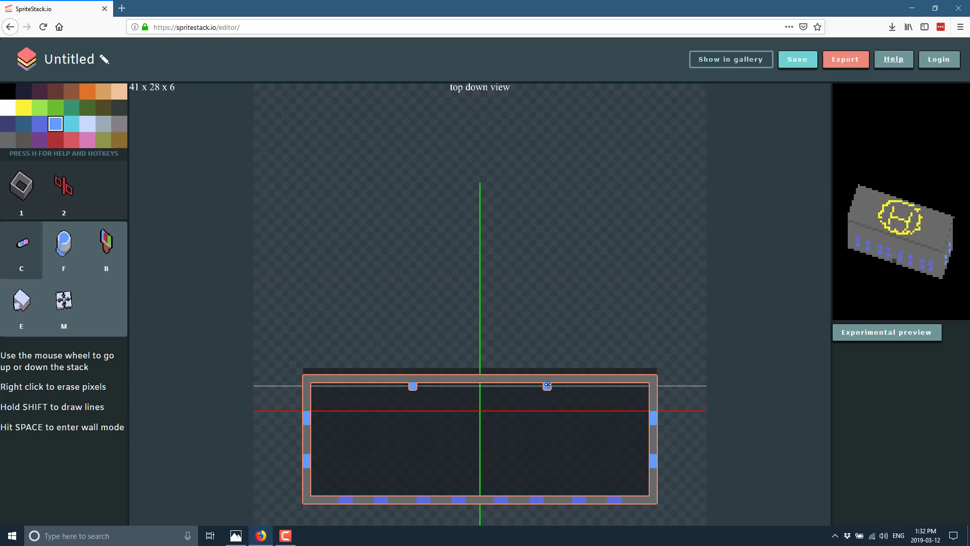
pyautogui.hotkey('ctrl', 'z')
pyautogui.hotkey('ctrl', 'z')
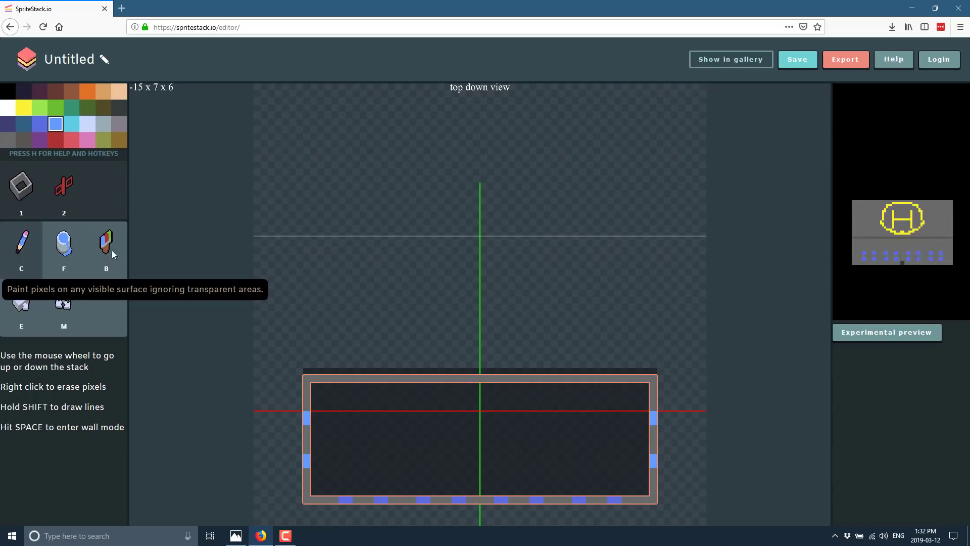
# Back in the 3D view, paint on any surface with the dark palette colour, panning the building
pyautogui.press('space')
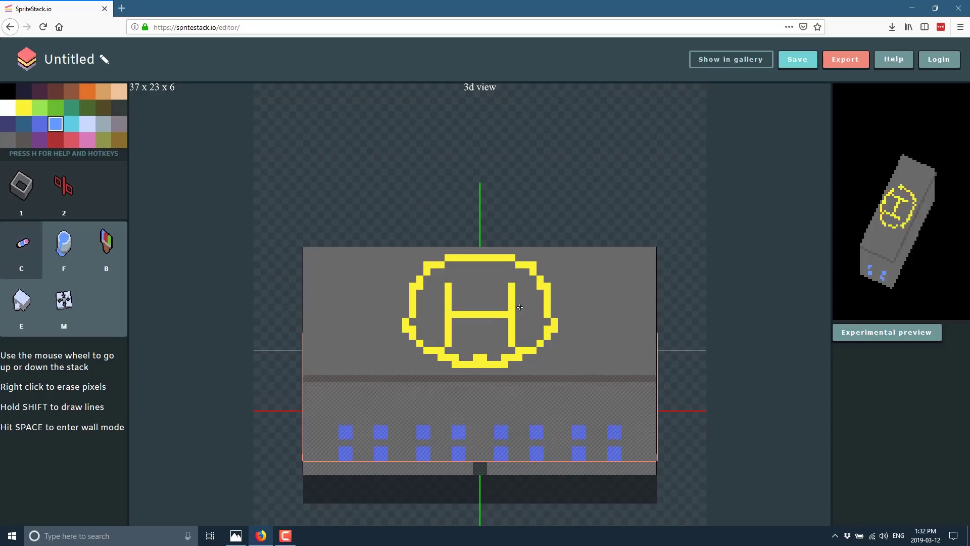
pyautogui.click(112, 242)
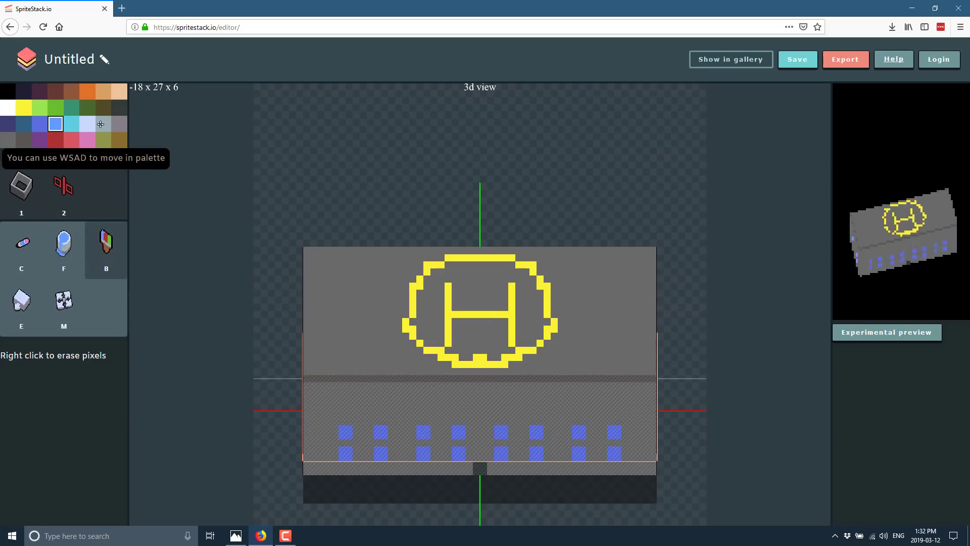
pyautogui.click(119, 107)
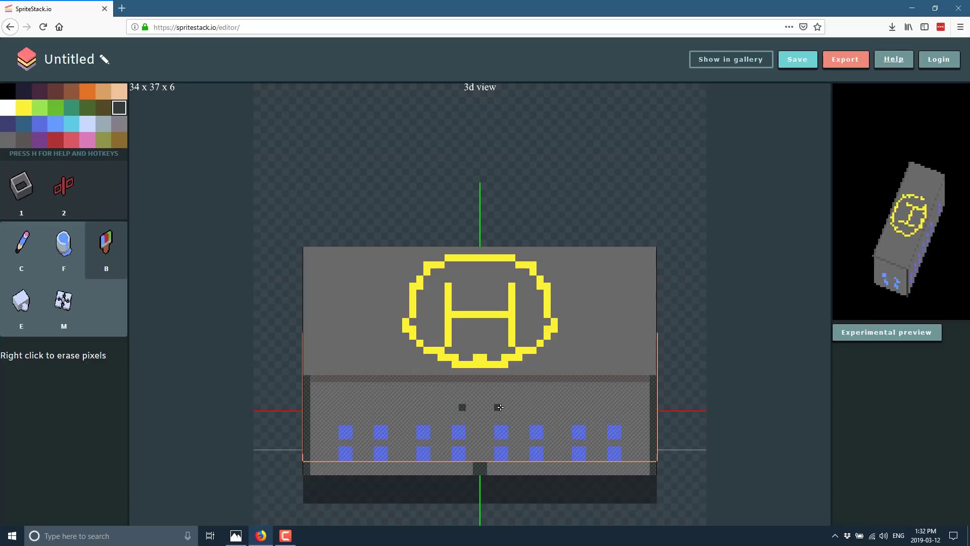
pyautogui.moveTo(527, 160); pyautogui.dragTo(481, 137, button='middle')
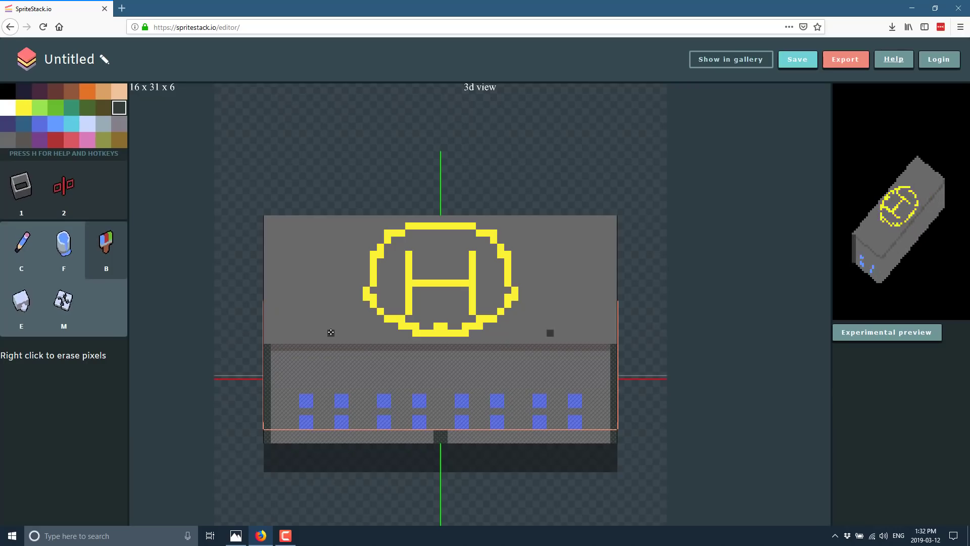
# In top-down view, choose the single-pixel pencil and step up and down the building's slices
pyautogui.press('Tab')
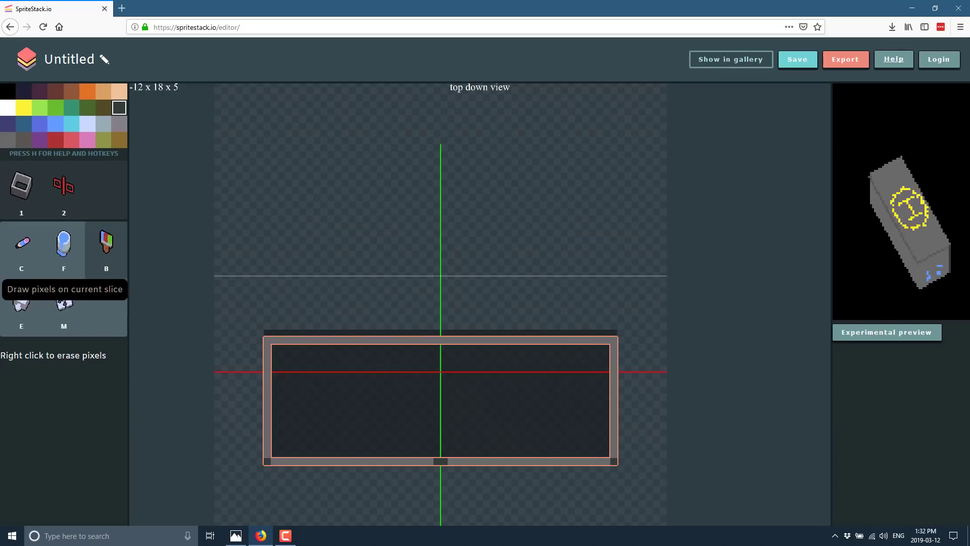
pyautogui.click(21, 244)
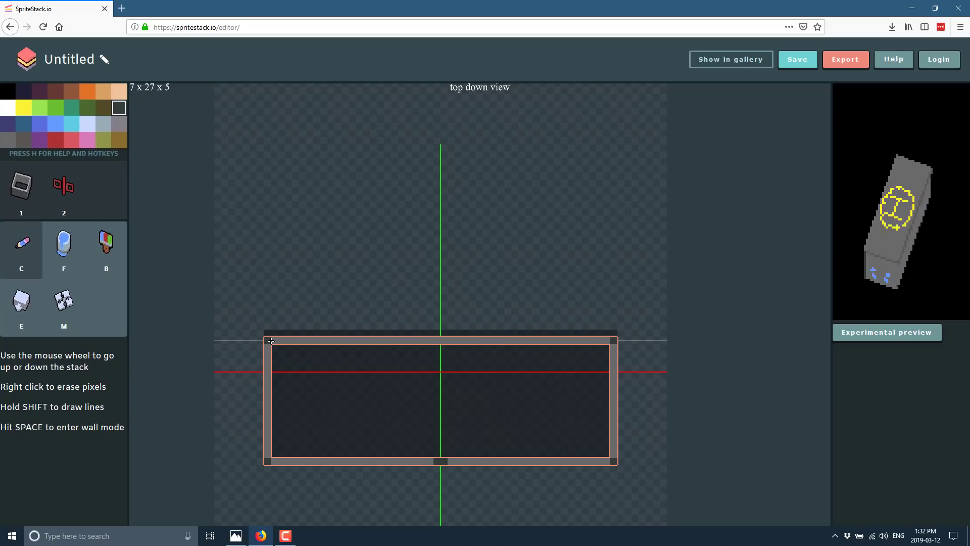
pyautogui.scroll(-1, 294, 339)
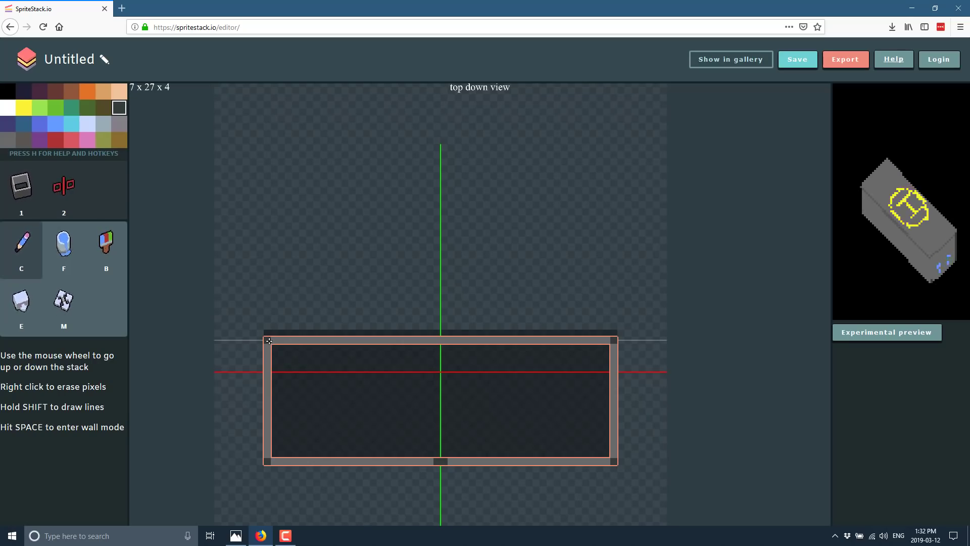
pyautogui.scroll(-1, 267, 340)
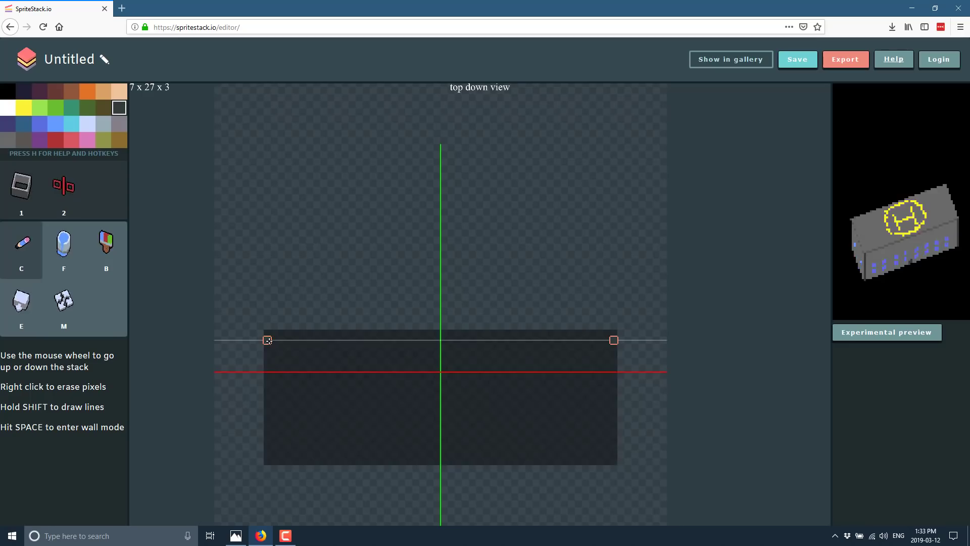
pyautogui.scroll(5, 267, 340)
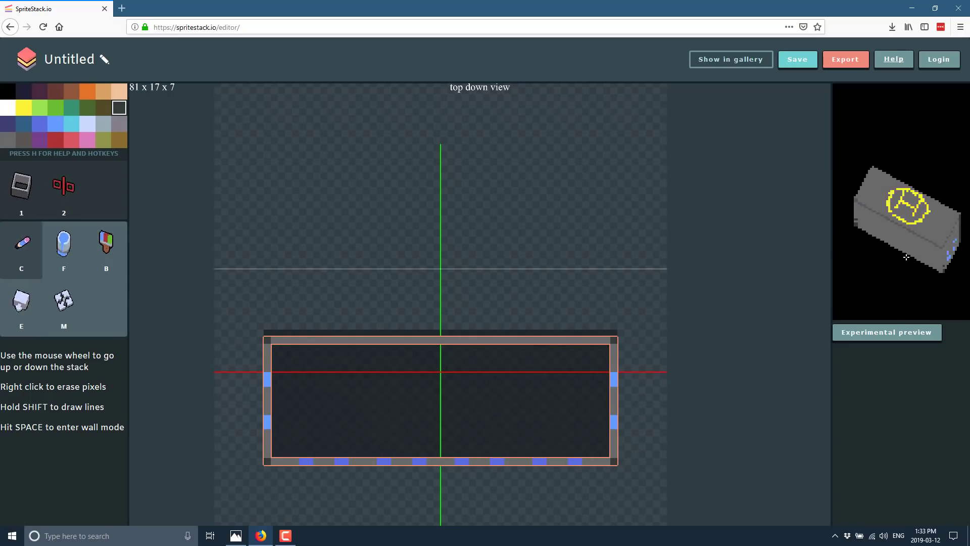
pyautogui.scroll(1, 256, 353)
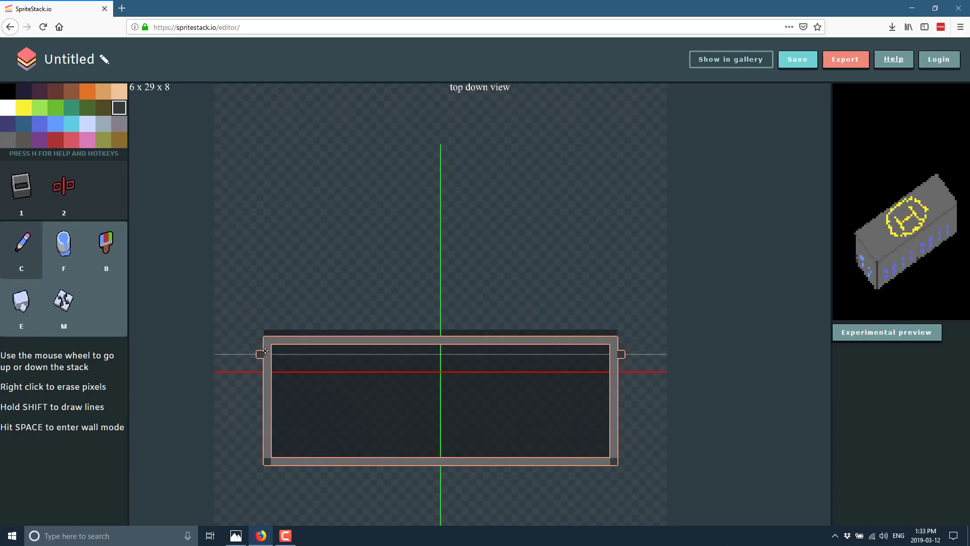
pyautogui.scroll(1, 269, 339)
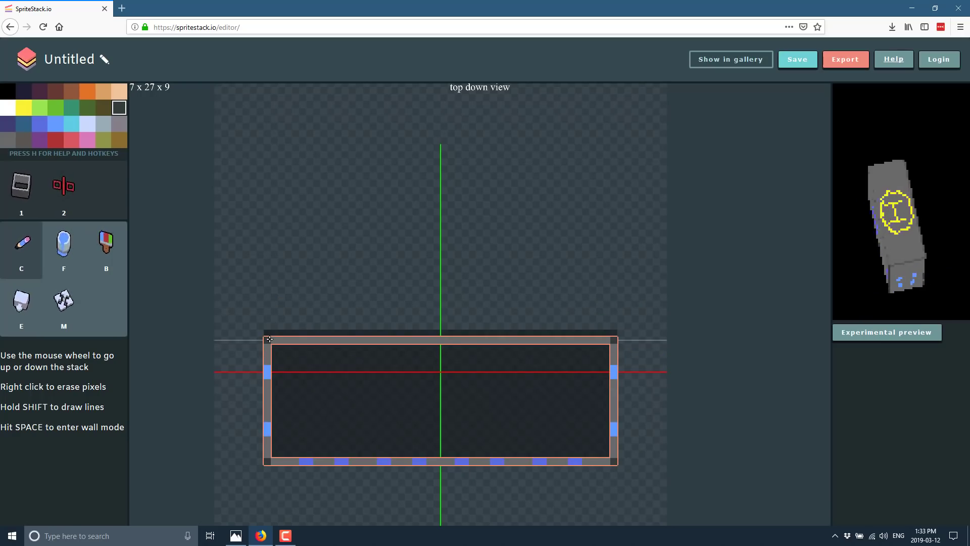
pyautogui.scroll(1, 269, 339)
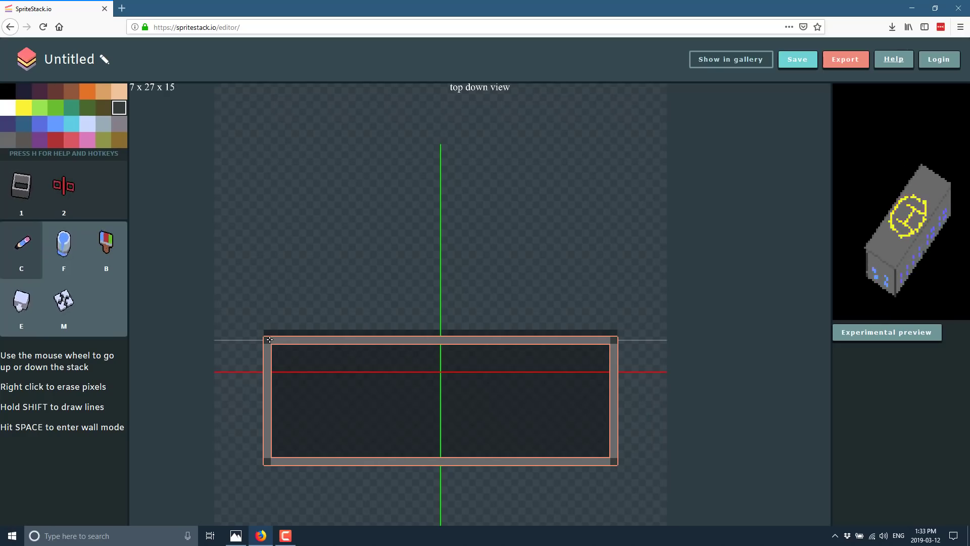
pyautogui.scroll(1, 269, 339)
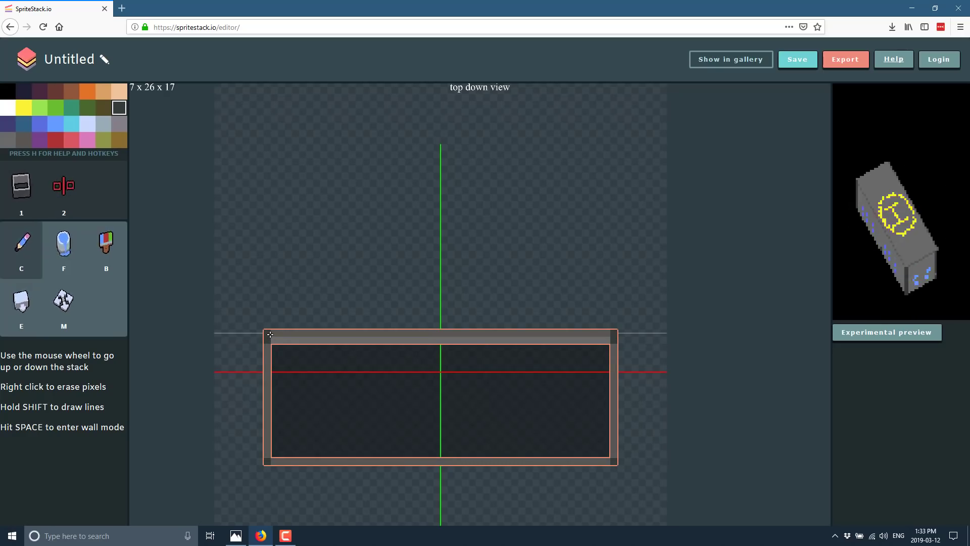
pyautogui.scroll(1, 280, 339)
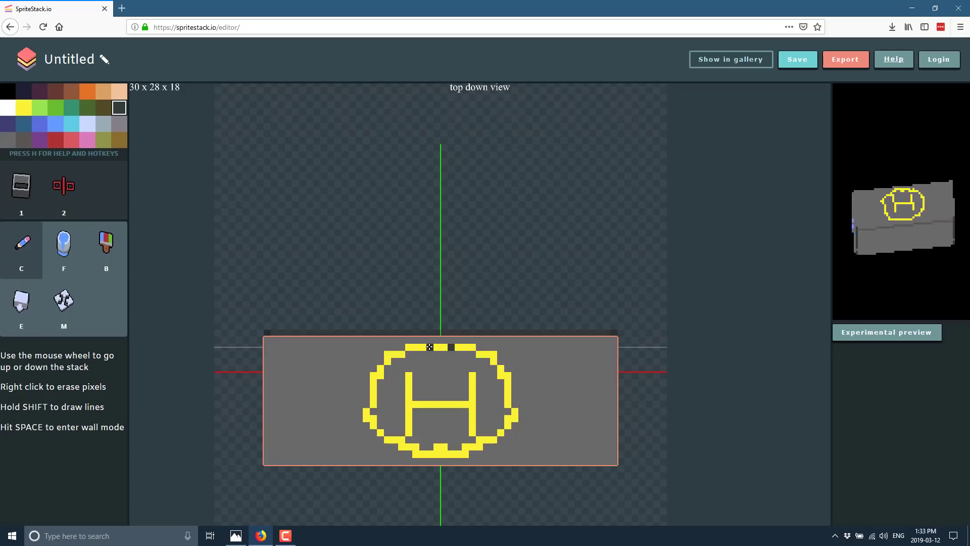
pyautogui.scroll(-5, 430, 347)
pyautogui.scroll(-6, 429, 347)
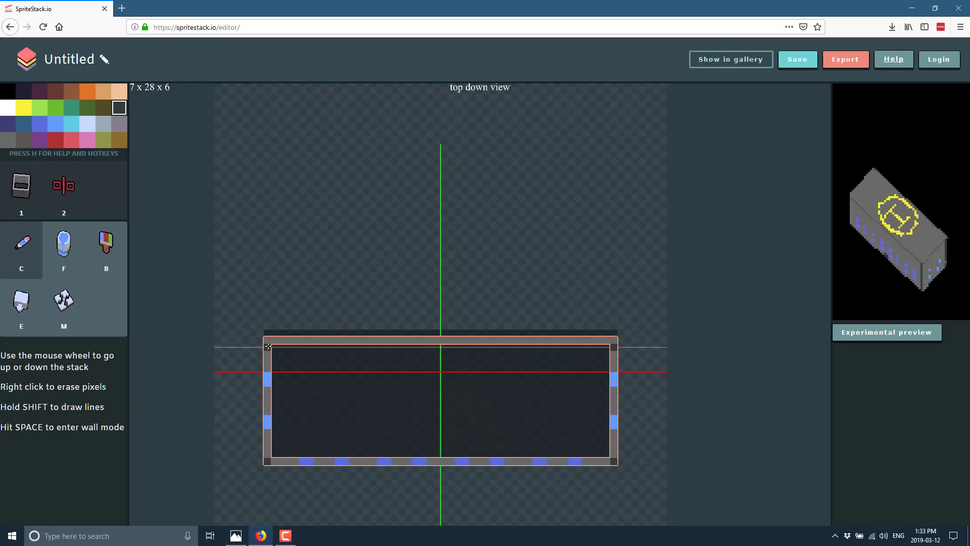
pyautogui.scroll(-3, 269, 345)
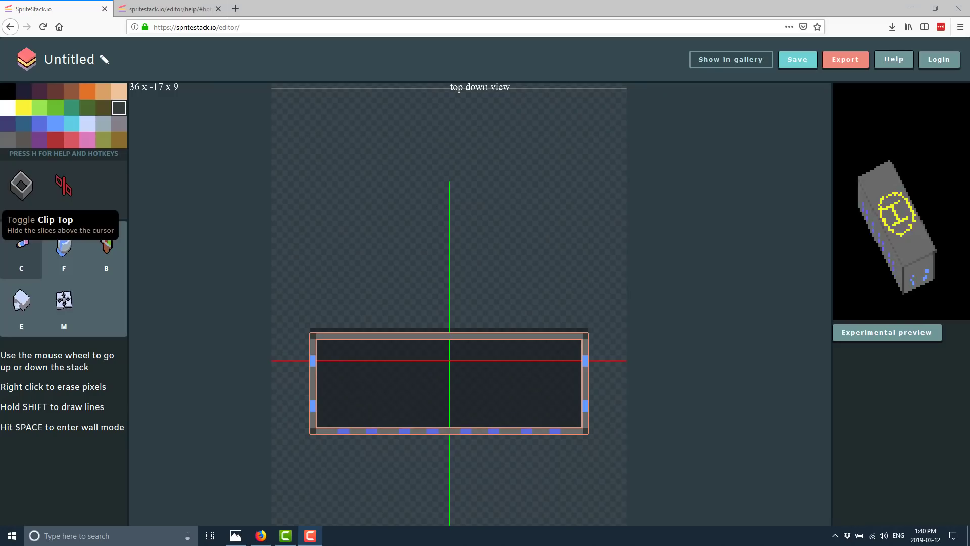
# Open the editor's help page at The basics section
pyautogui.click(898, 65)
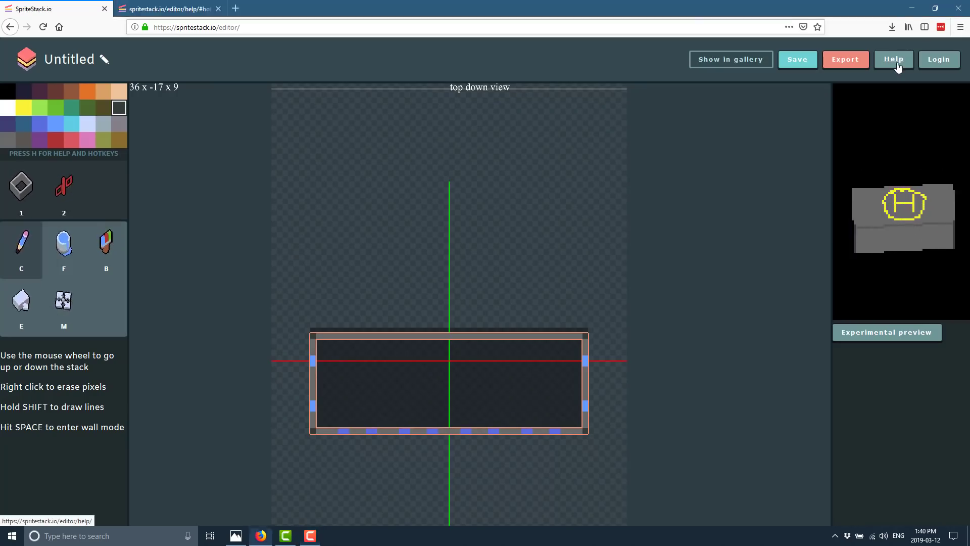
pyautogui.click(898, 65)
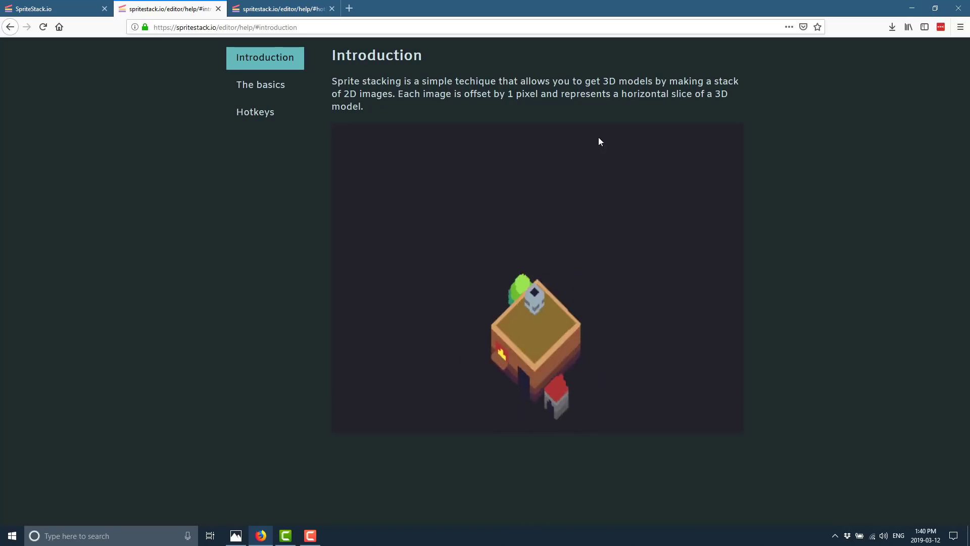
pyautogui.click(268, 83)
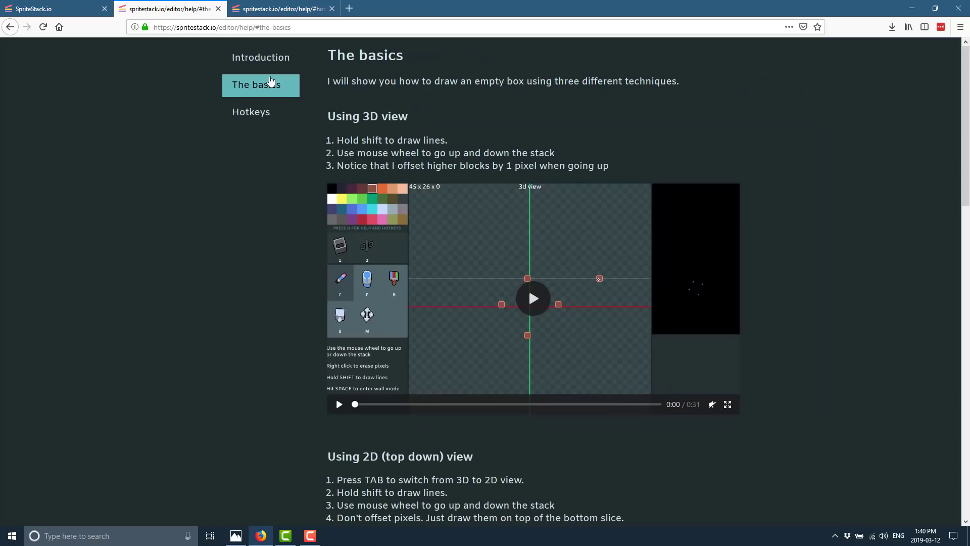
# Play the bonus video on drawing a simple house, then return to the box tutorial
pyautogui.scroll(-8, 495, 258)
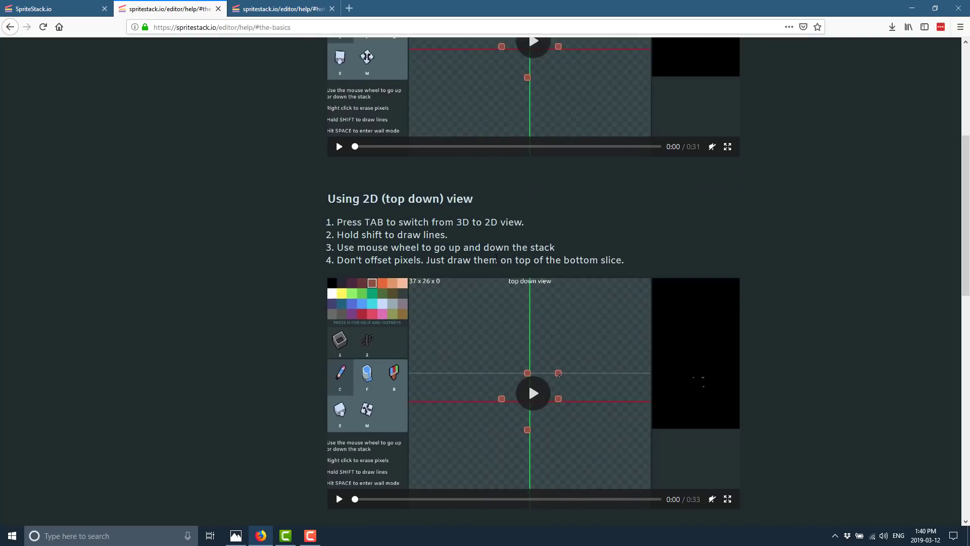
pyautogui.scroll(-6, 496, 259)
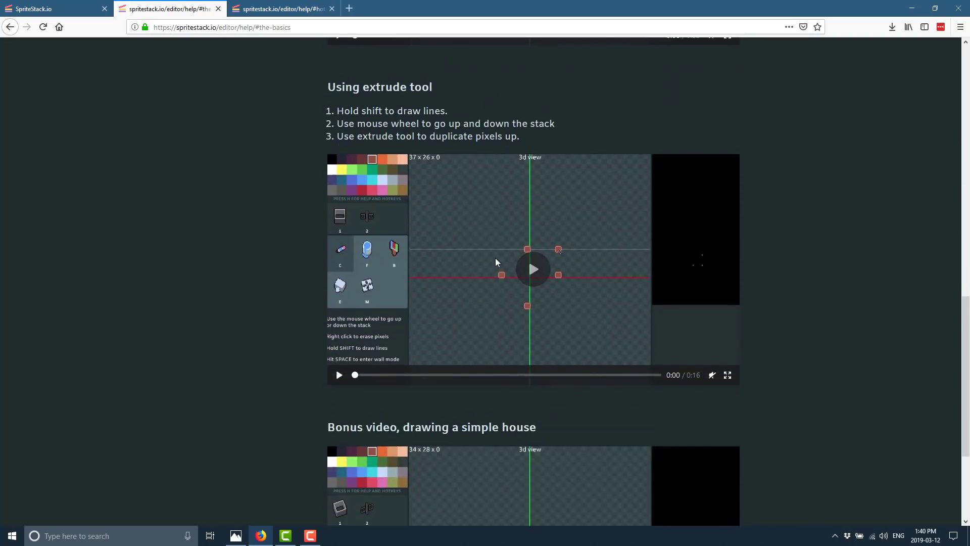
pyautogui.scroll(-4, 495, 259)
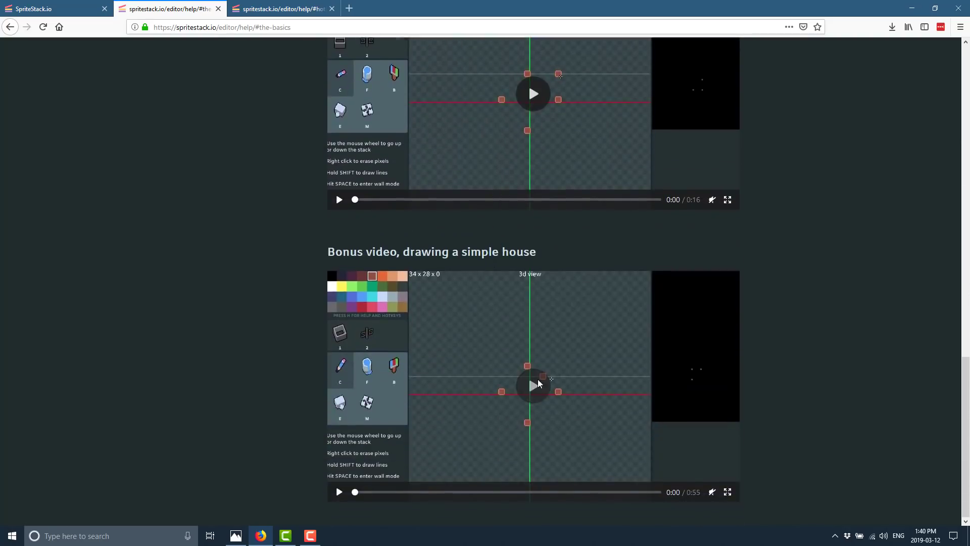
pyautogui.click(340, 491)
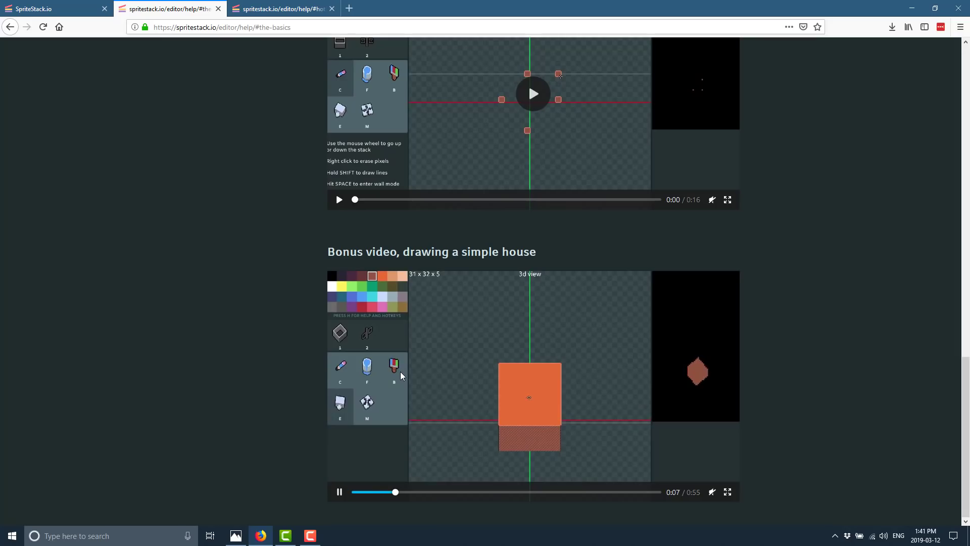
pyautogui.scroll(15, 565, 352)
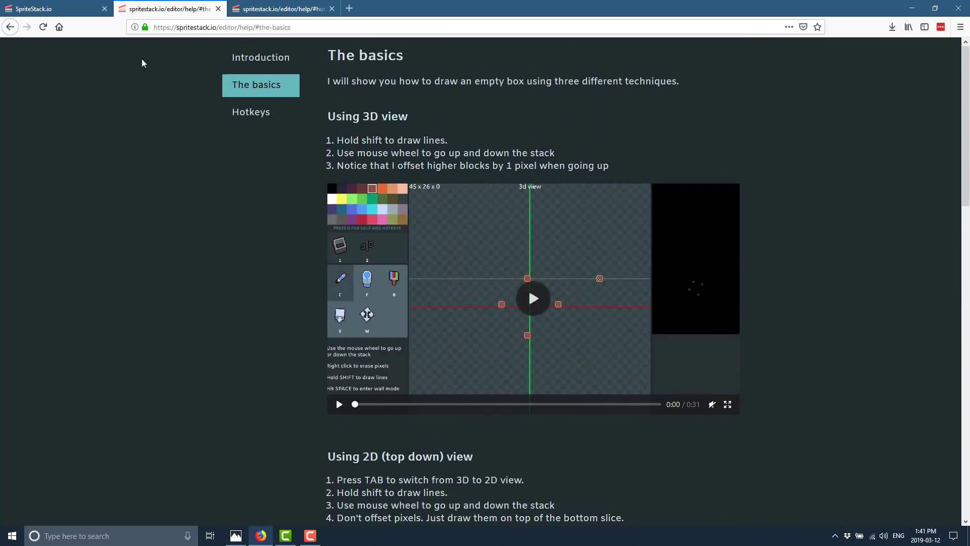
# Return to the SpriteStack.io editor tab and toggle Clip Top to hide slices above
pyautogui.click(55, 8)
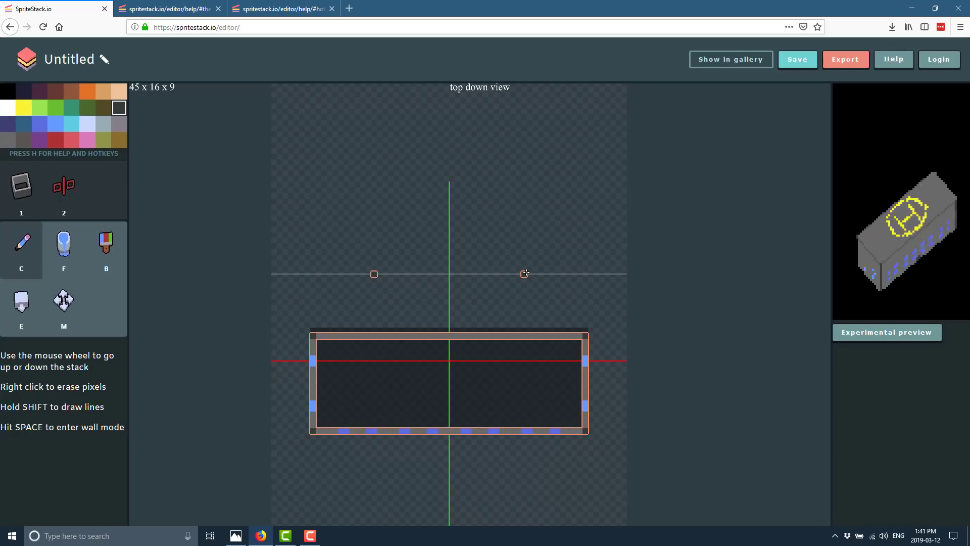
pyautogui.click(63, 186)
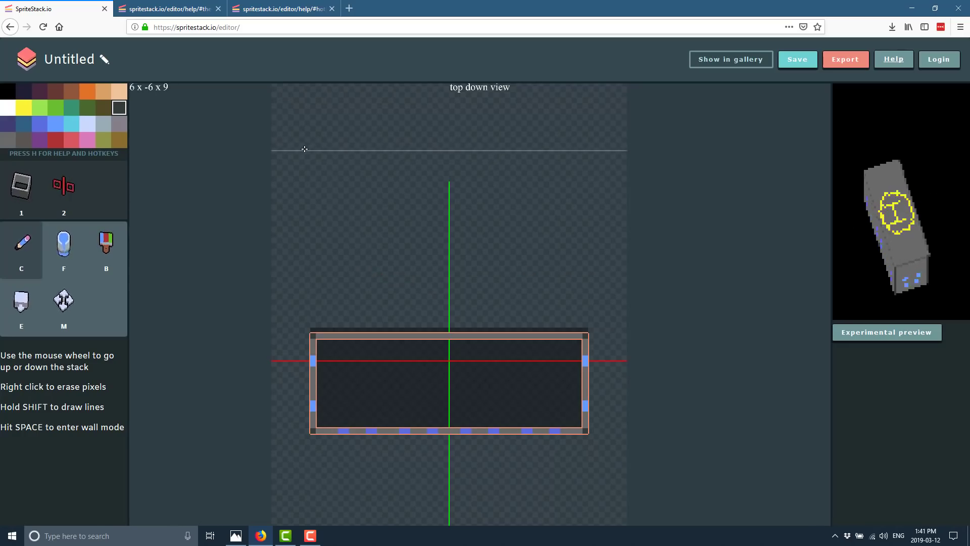